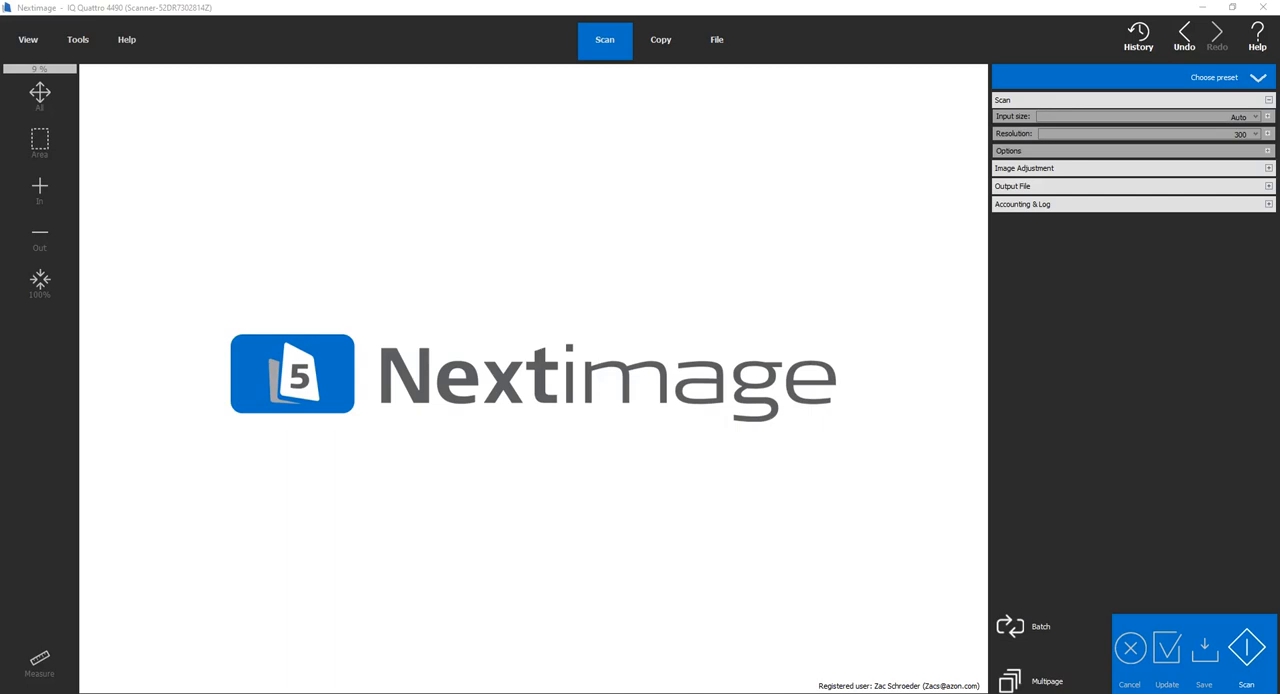
Scan the loaded document and open the Image Adjustment settings in place of the Scan settings
left_click(1246, 647)
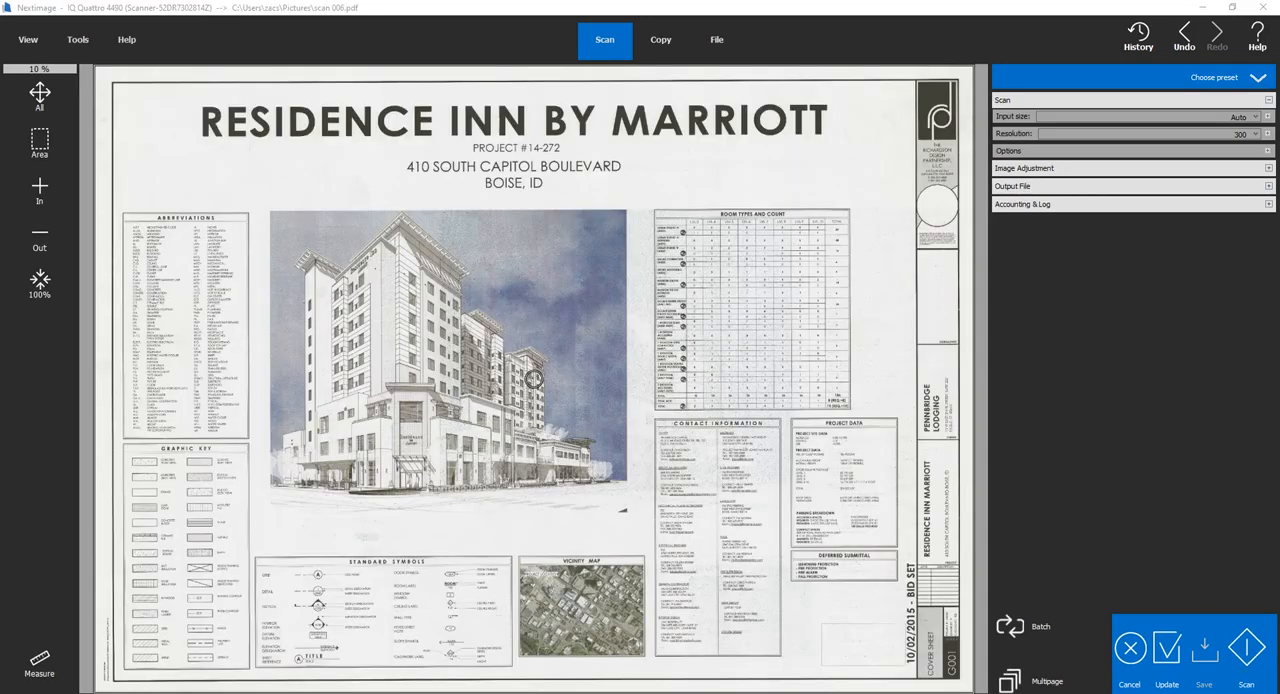
left_click(1268, 100)
left_click(1268, 118)
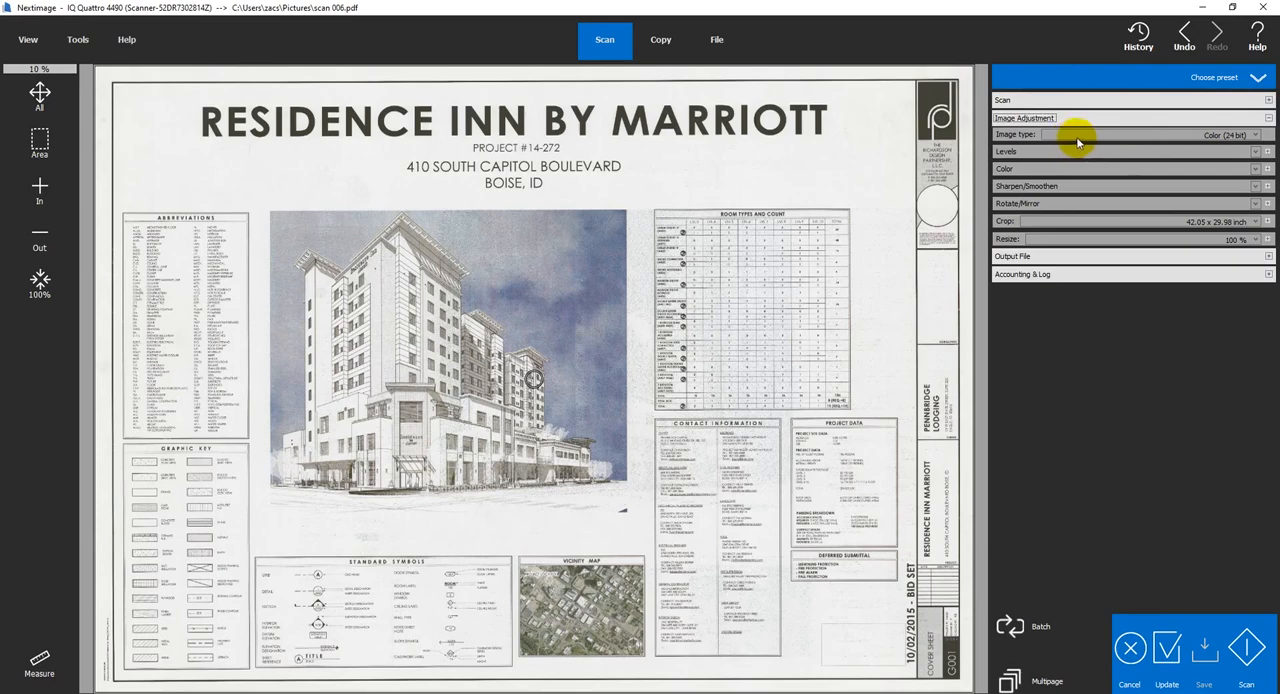
Set the image type to Indexed Color and open its palette settings
left_click(1255, 137)
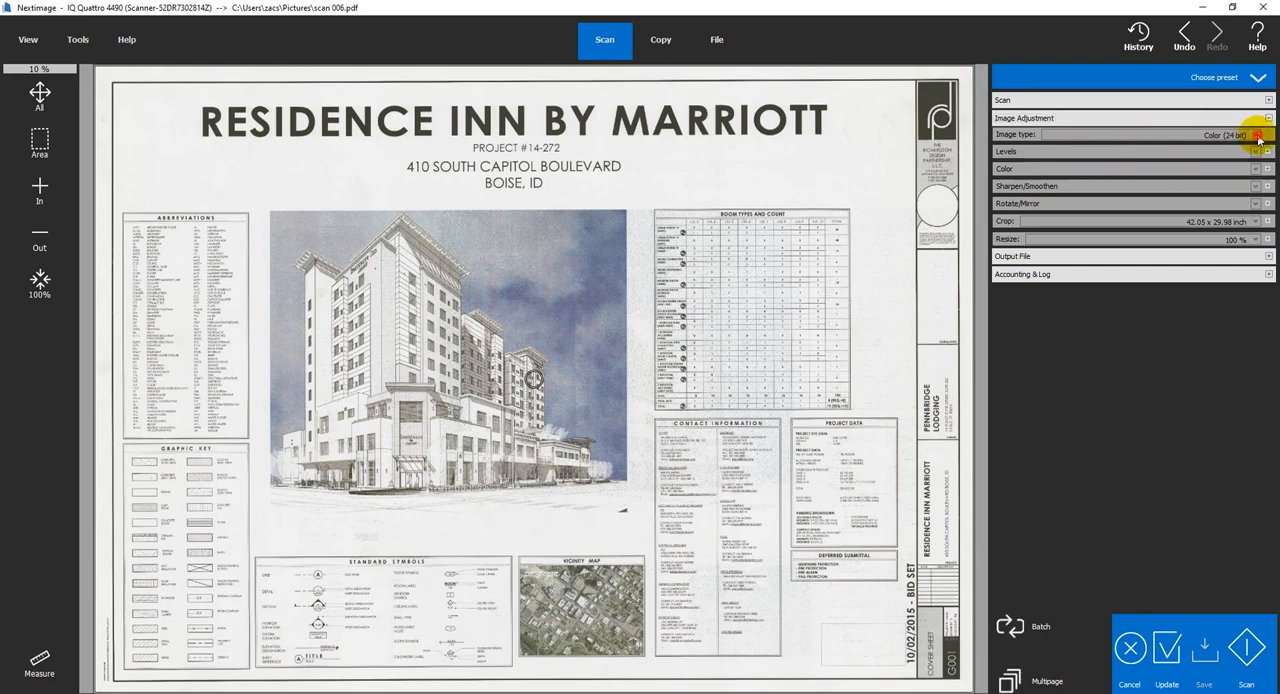
left_click(1257, 138)
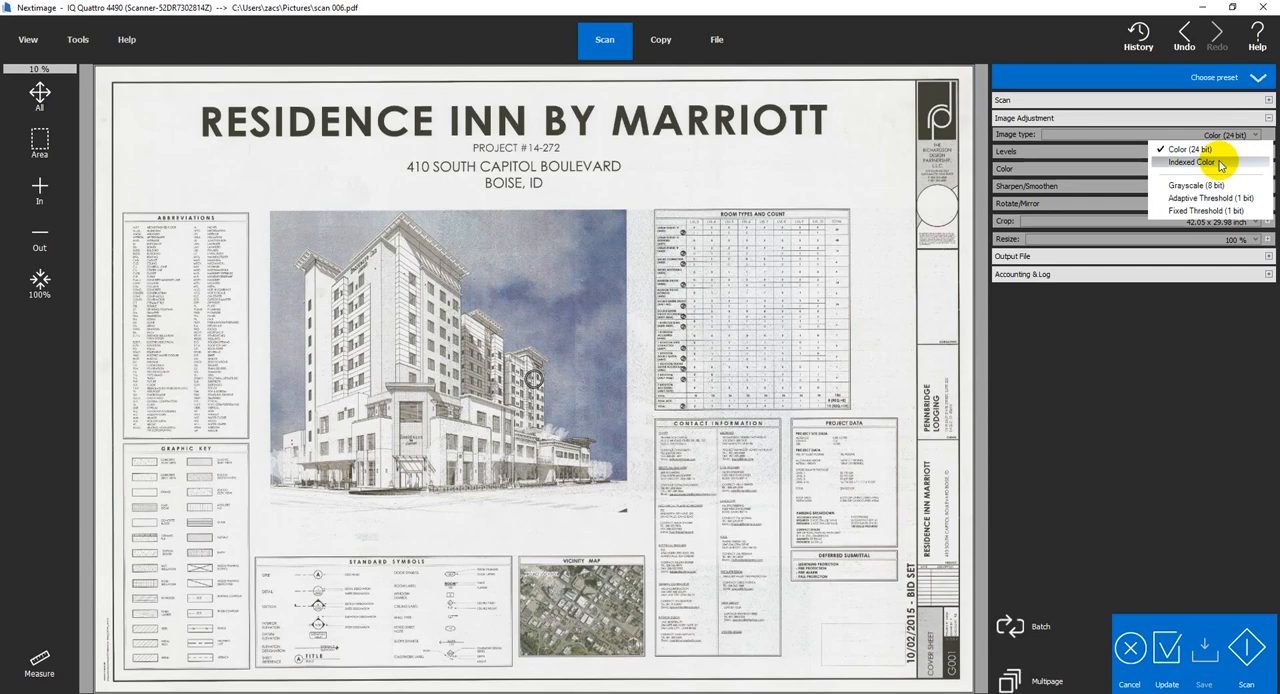
left_click(1219, 163)
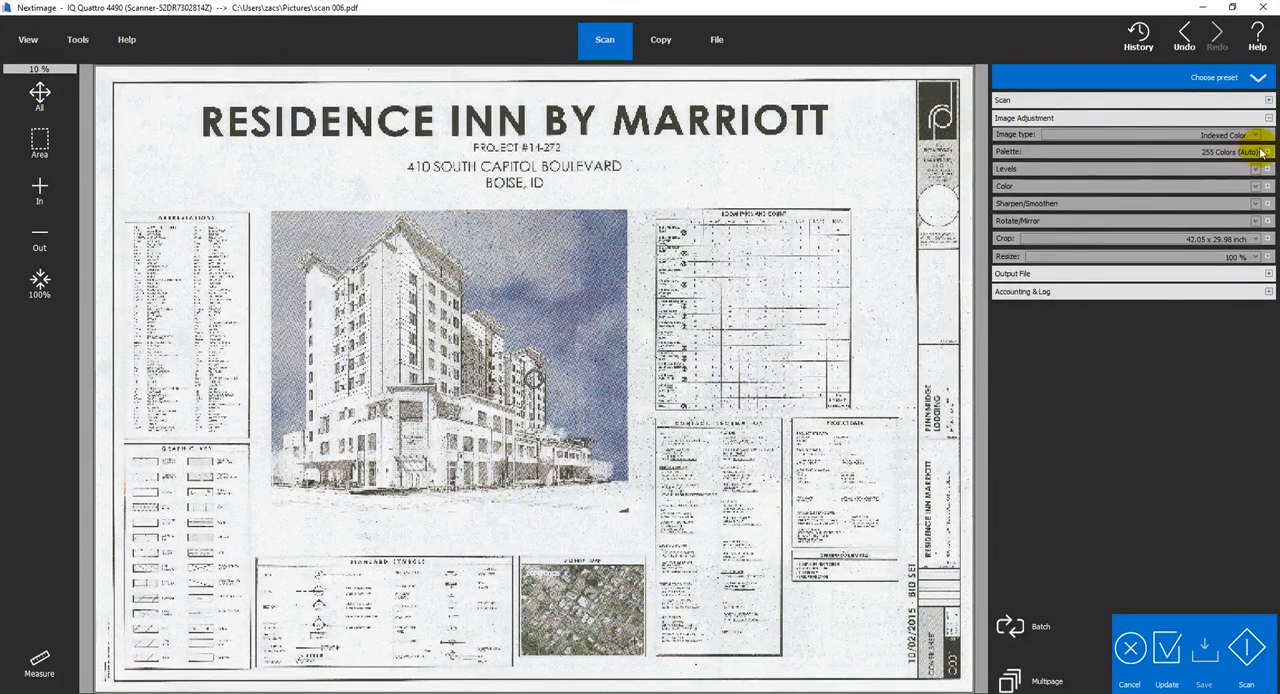
left_click(1250, 151)
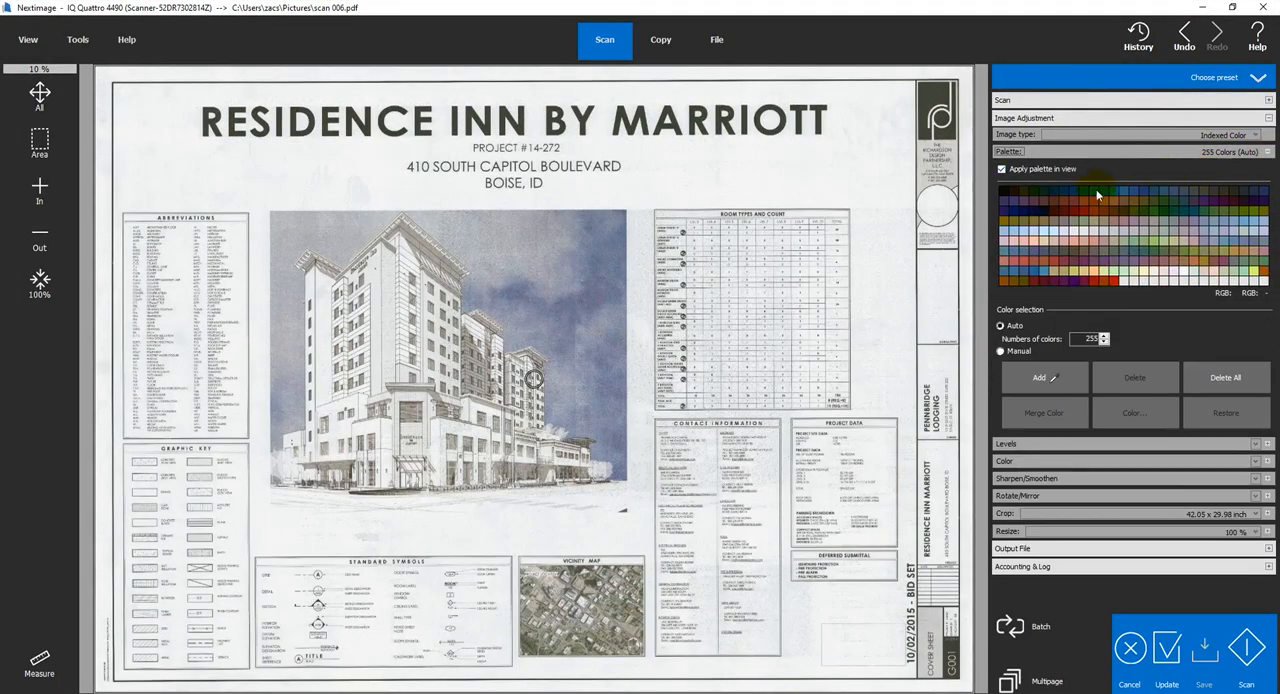
Return the image type to Color (24 bit)
left_click(1232, 138)
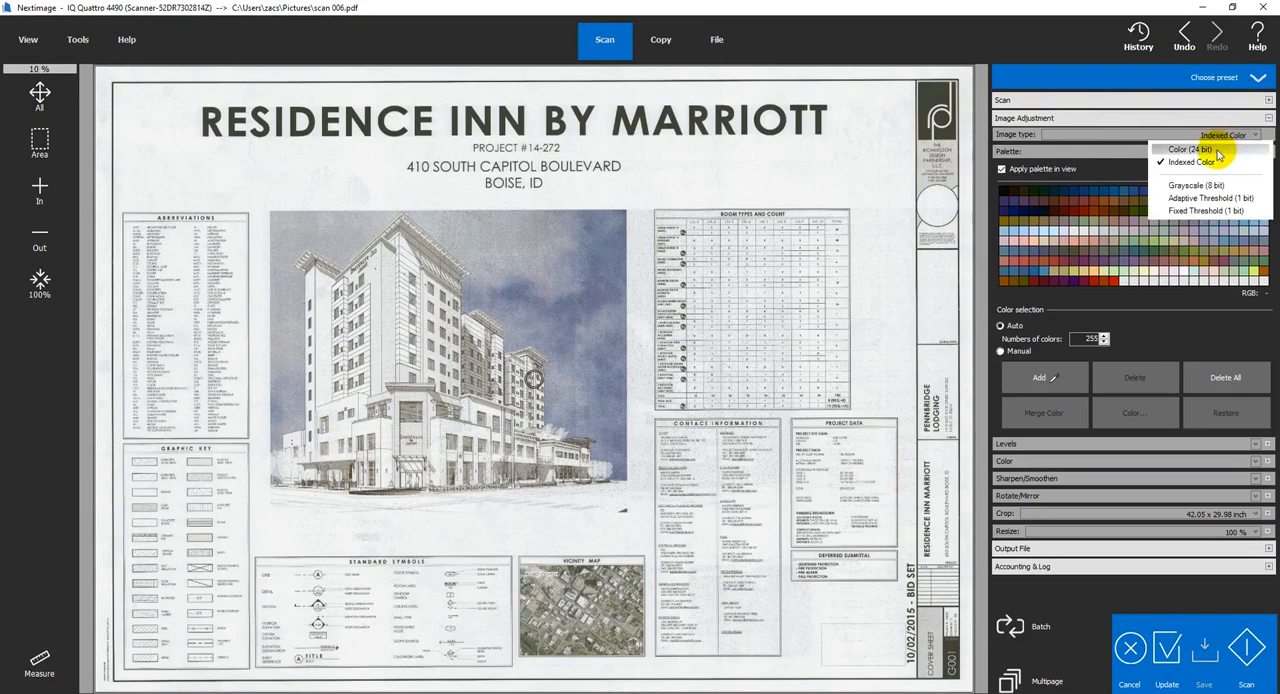
left_click(1218, 150)
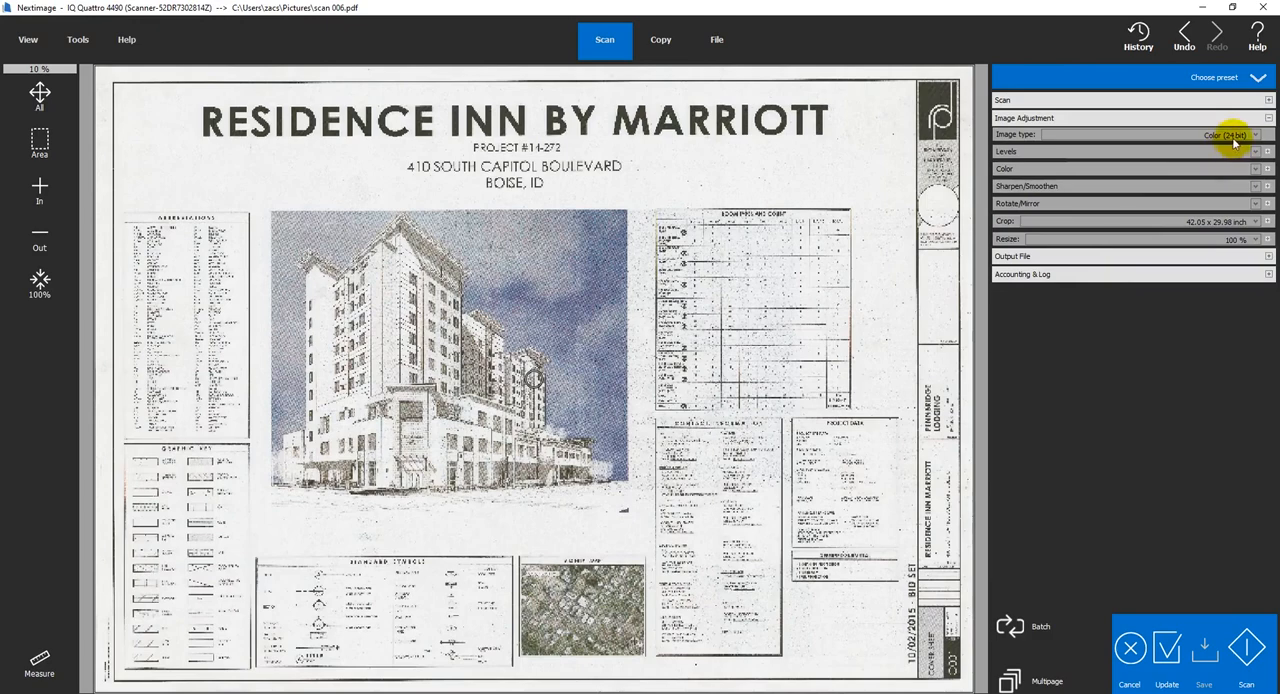
left_click(1251, 138)
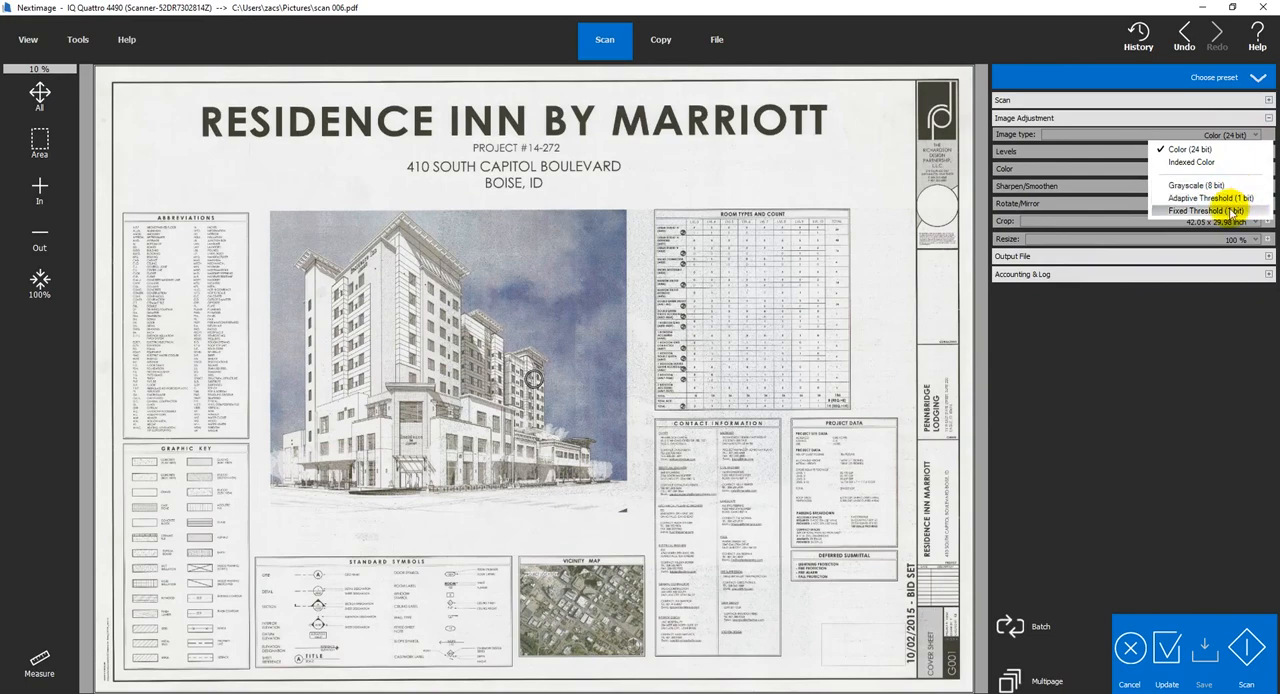
left_click(1230, 150)
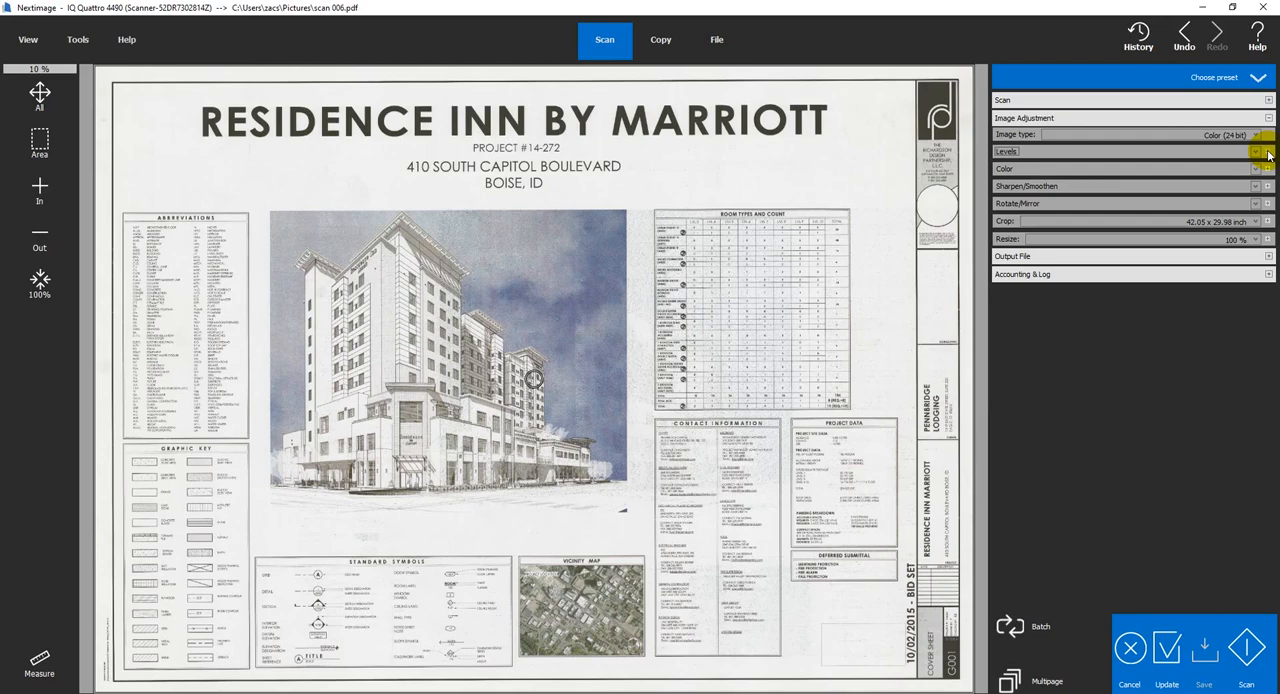
Turn on automatic white point and automatic black point in the Levels settings
left_click(1268, 152)
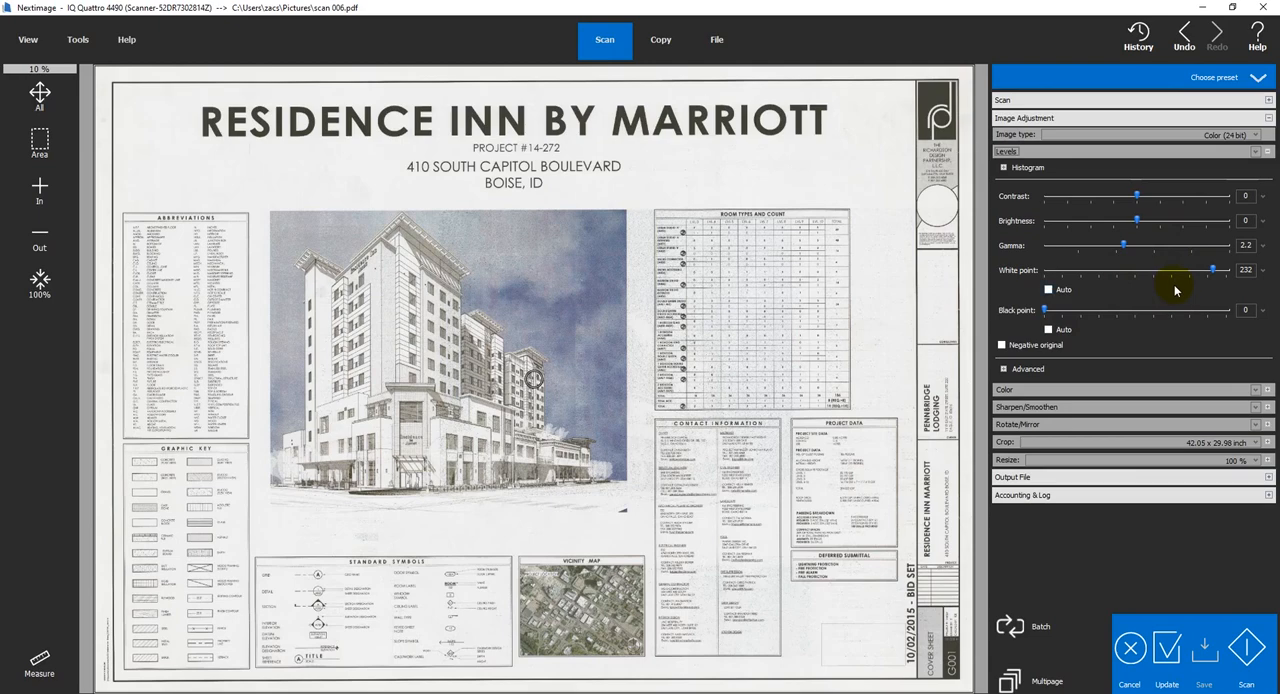
left_click(1049, 290)
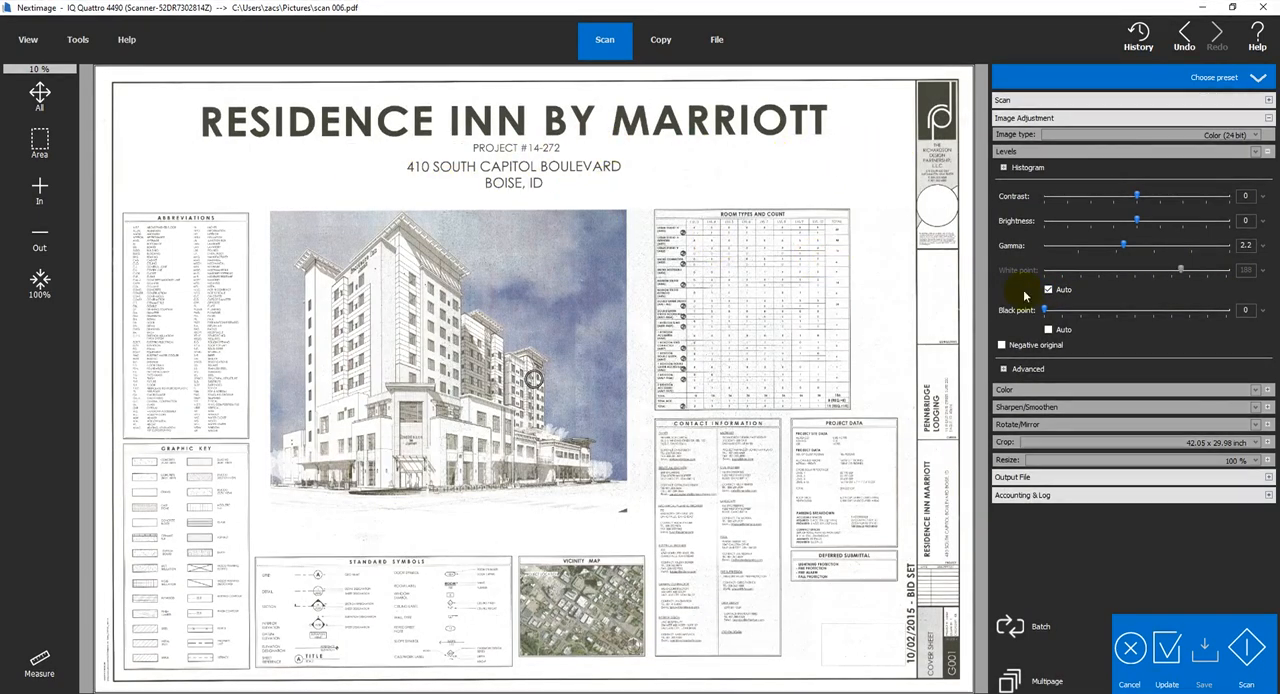
left_click(1048, 330)
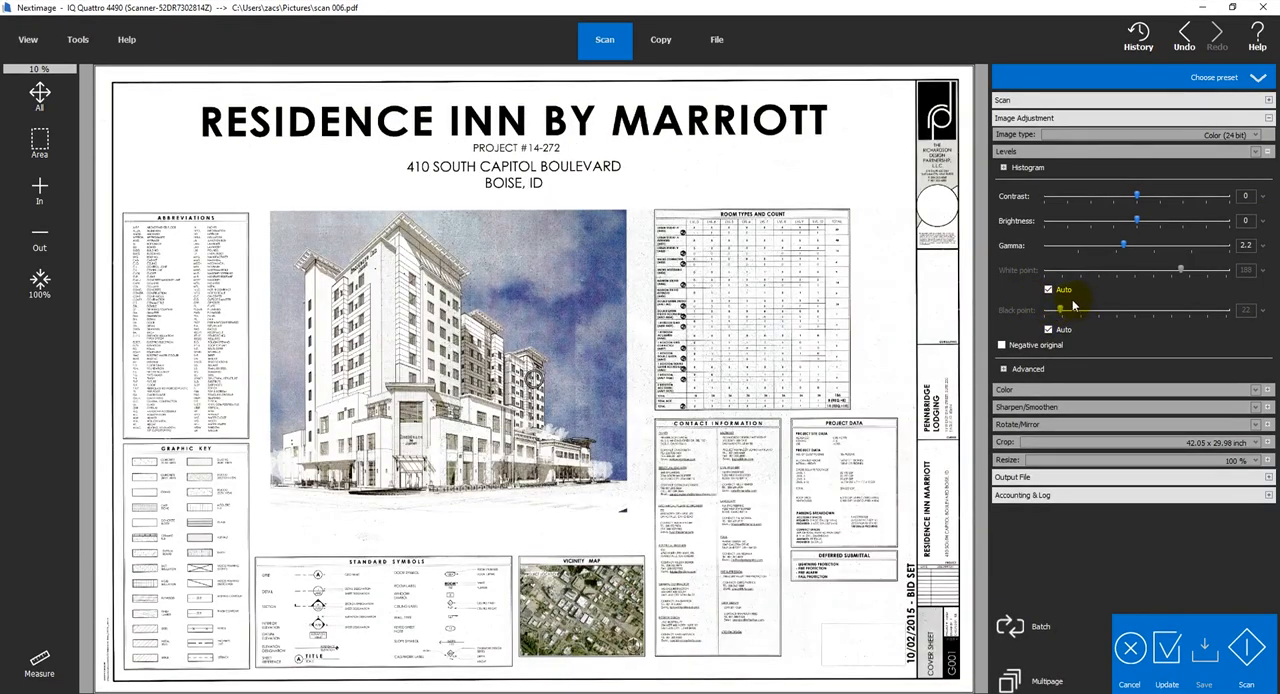
Turn off the automatic white and black points, and reset the white point to 200 and the black point to 0
left_click(1050, 290)
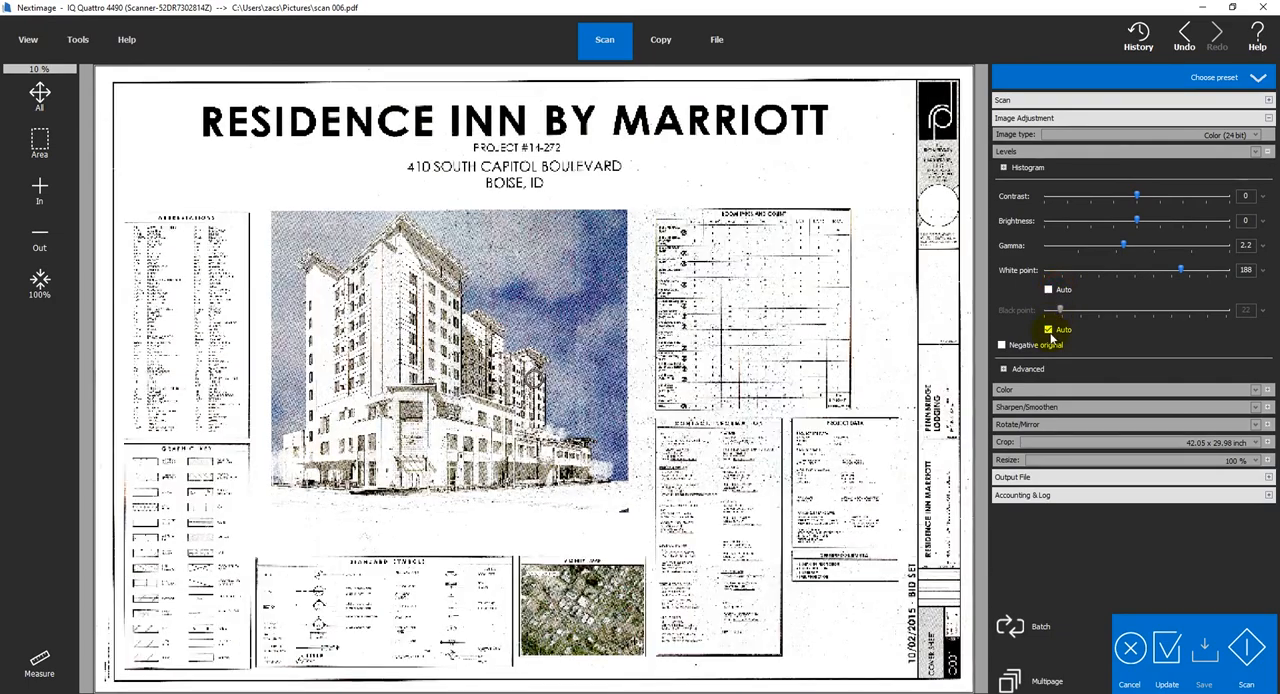
left_click(1050, 330)
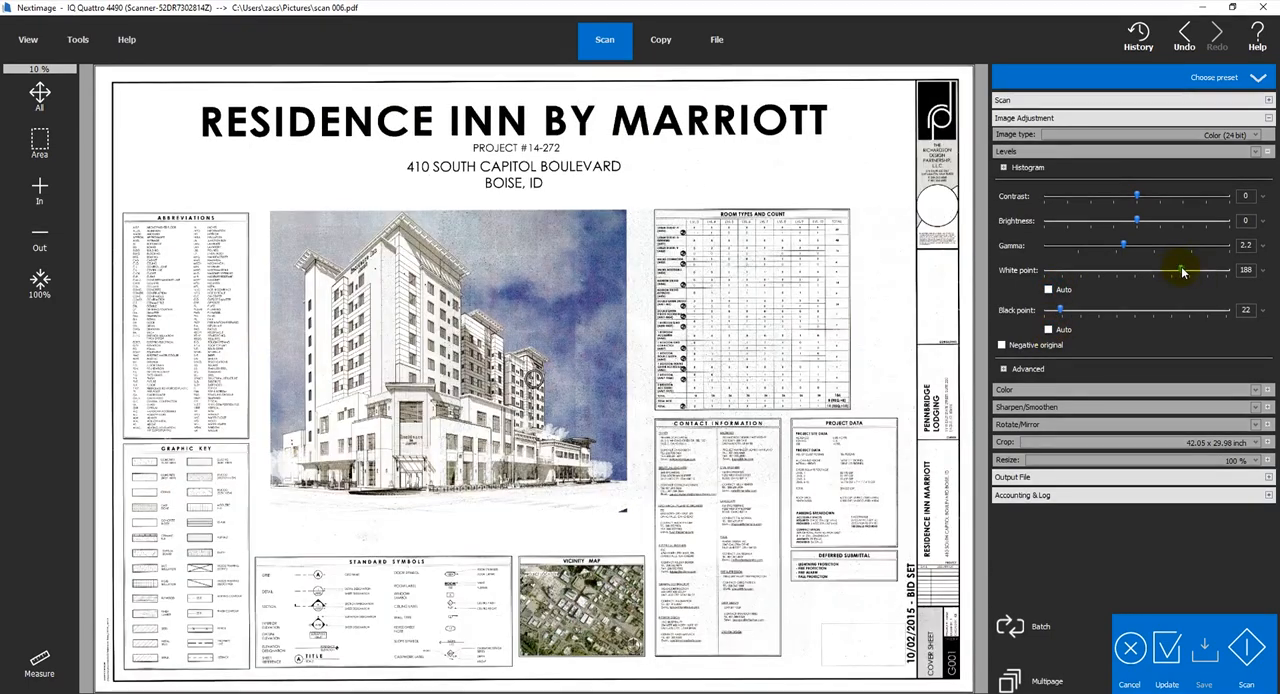
left_click(1262, 276)
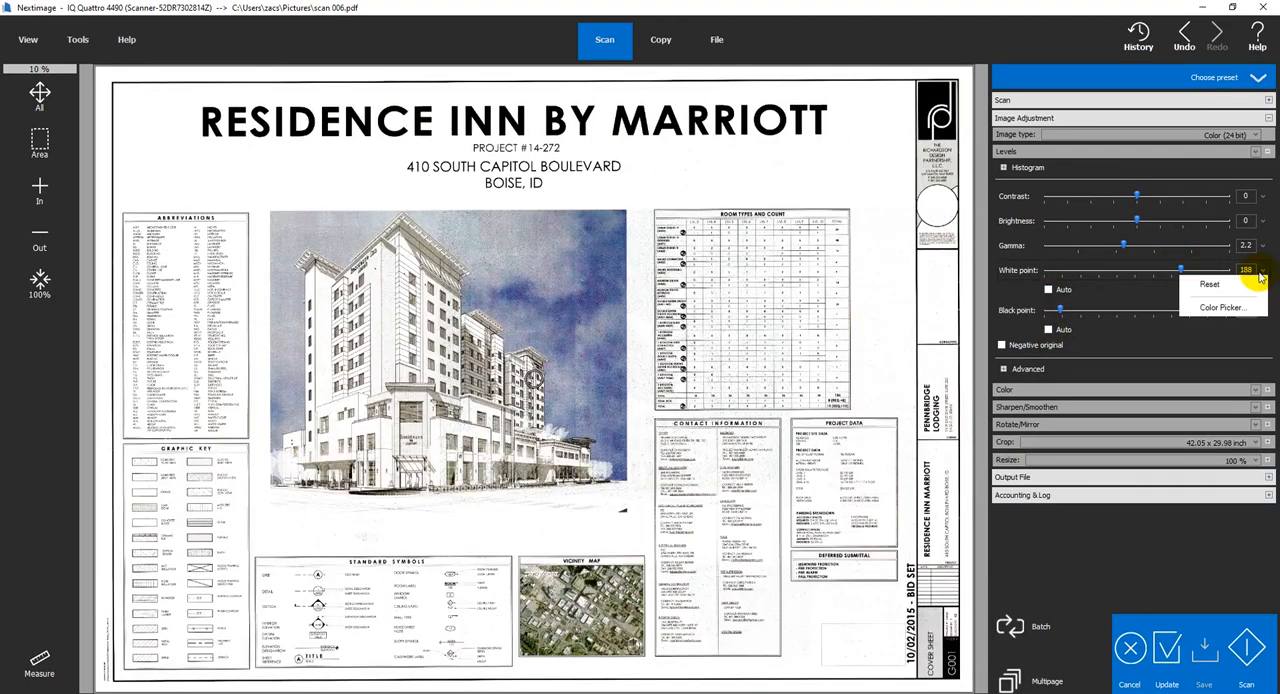
left_click(1245, 285)
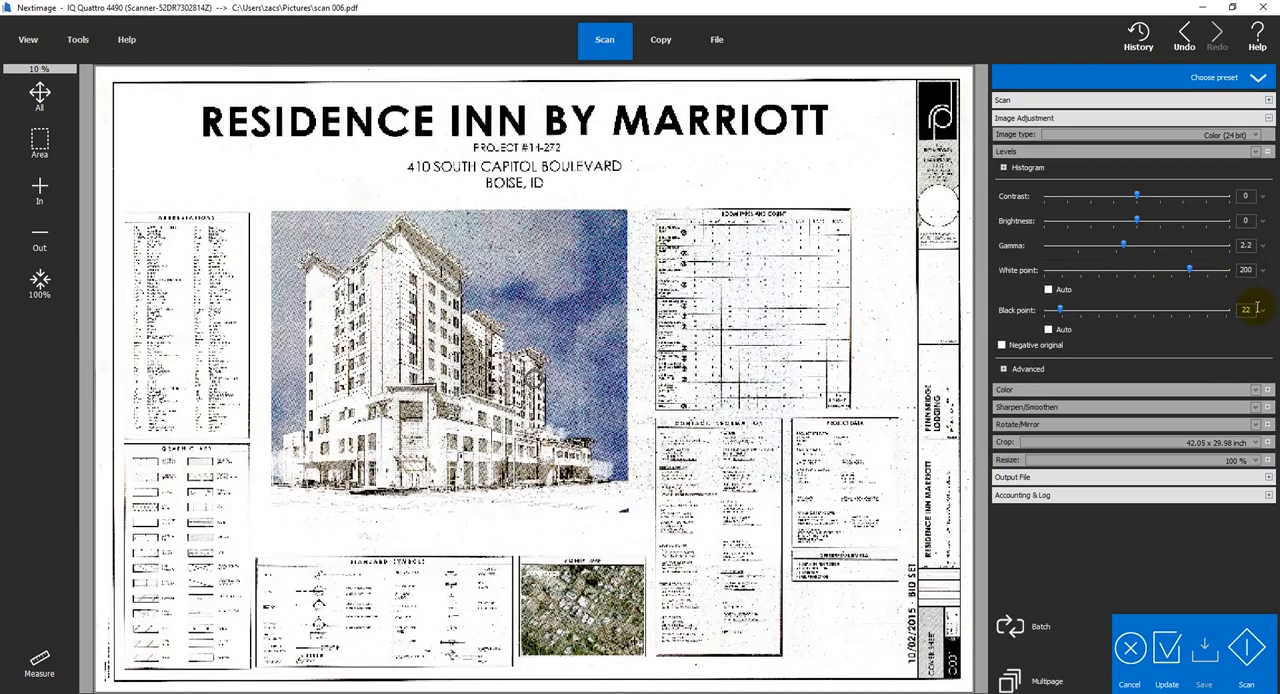
left_click(1266, 314)
left_click(1249, 323)
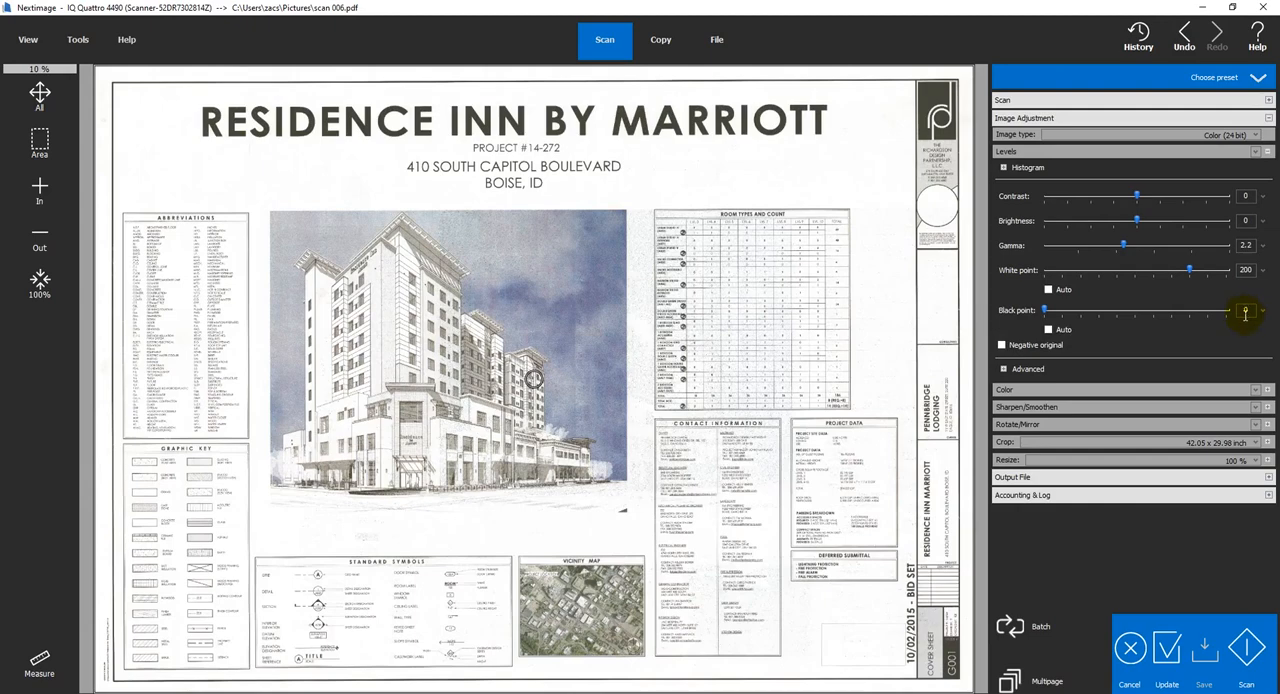
Invert the scan preview with the Negative original option and turn the option off again
left_click(1002, 346)
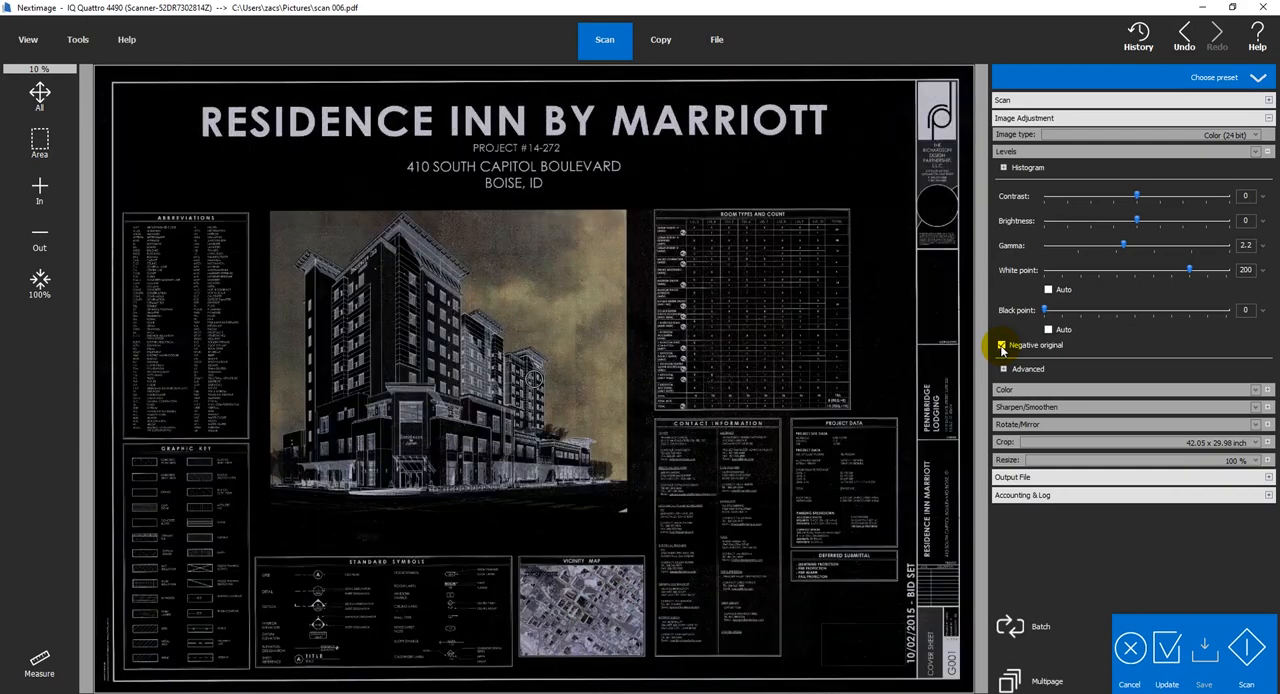
left_click(1002, 346)
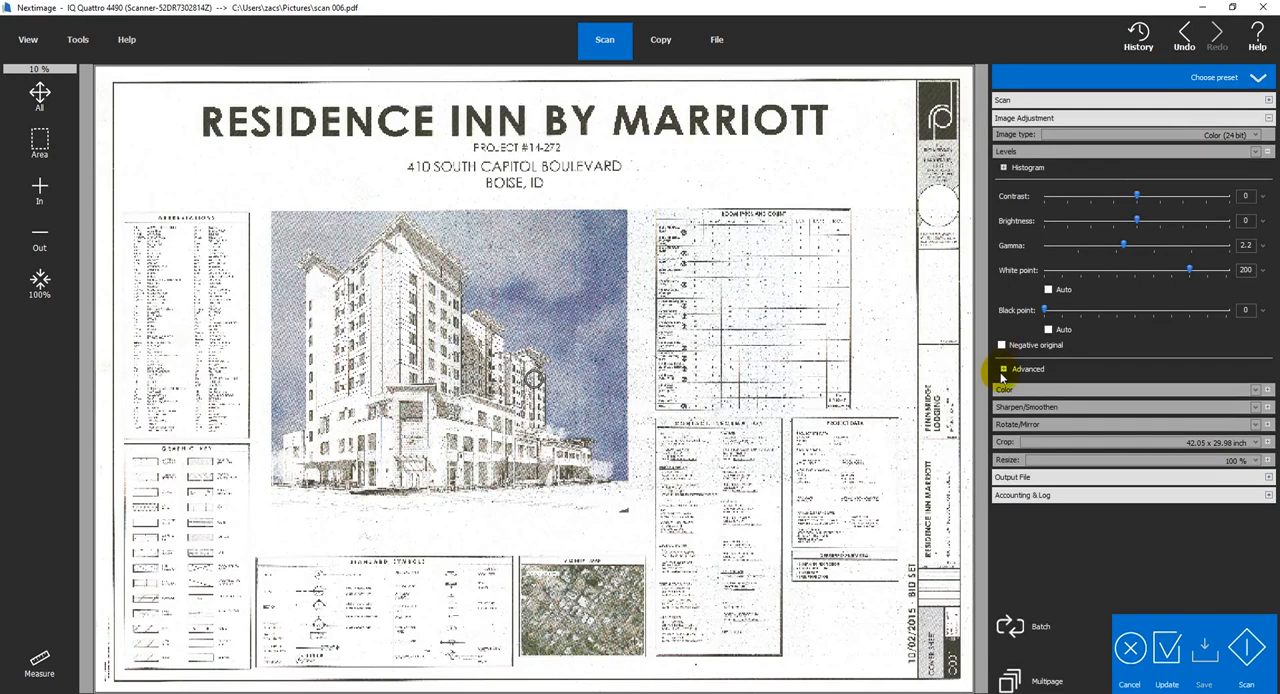
Examine the advanced Enhance white and Enhance black options in Levels, and close the Levels settings
left_click(1003, 370)
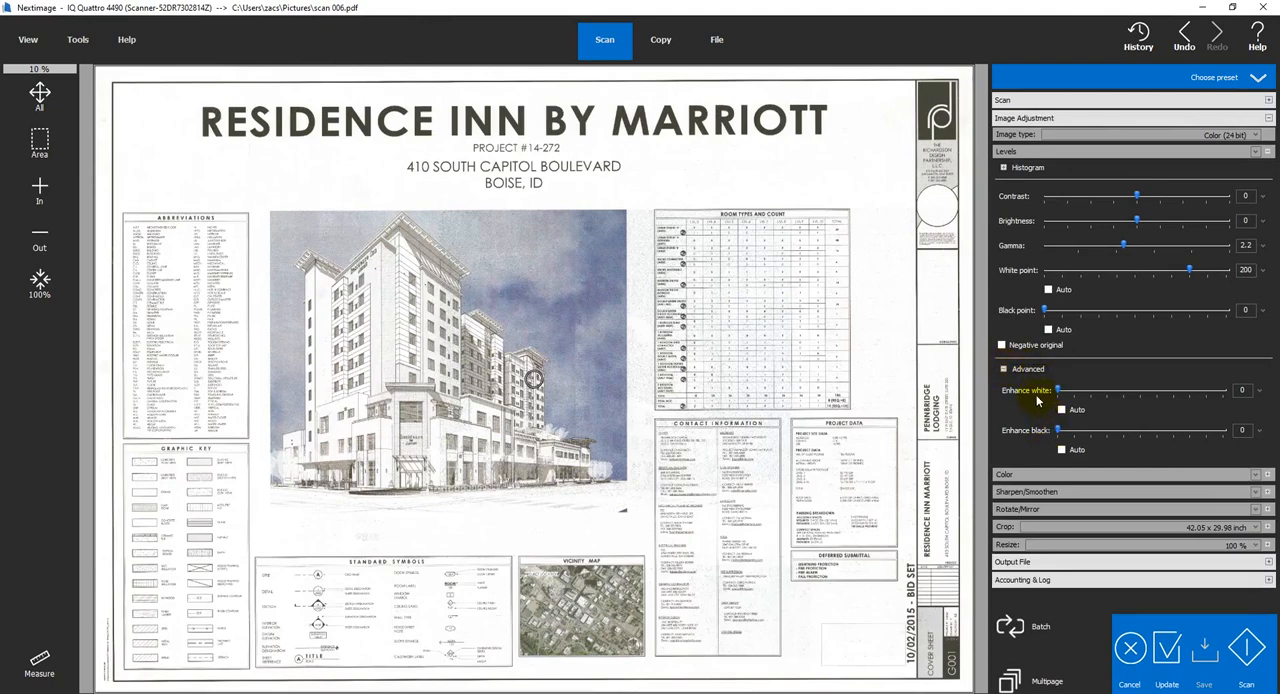
left_click(1004, 369)
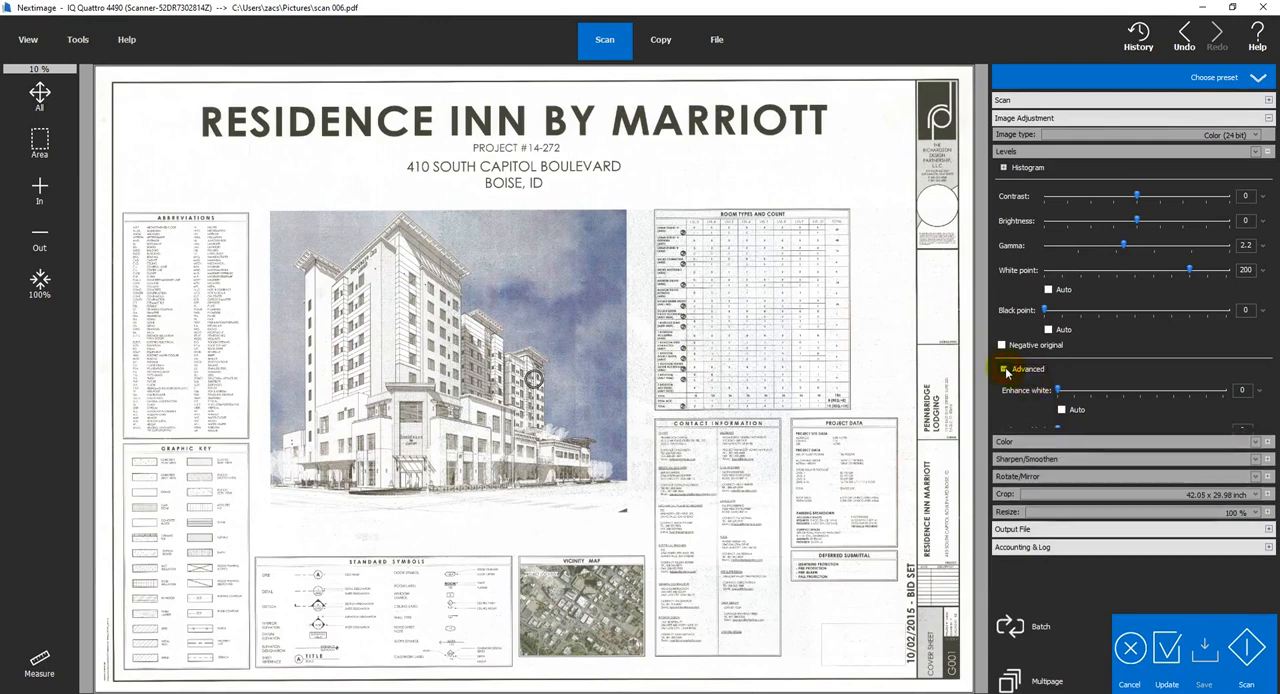
left_click(1268, 153)
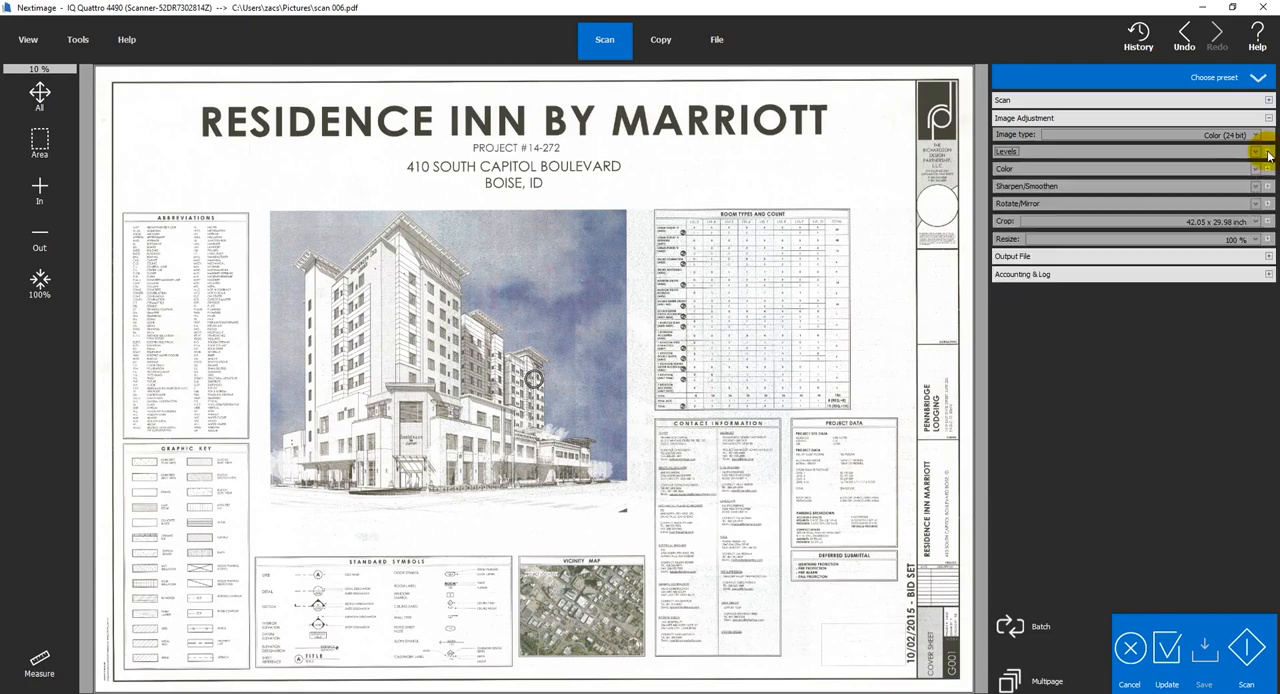
Examine the Color balance and saturation settings and the Sharpen/Smoothen settings, closing each one after viewing
left_click(1269, 169)
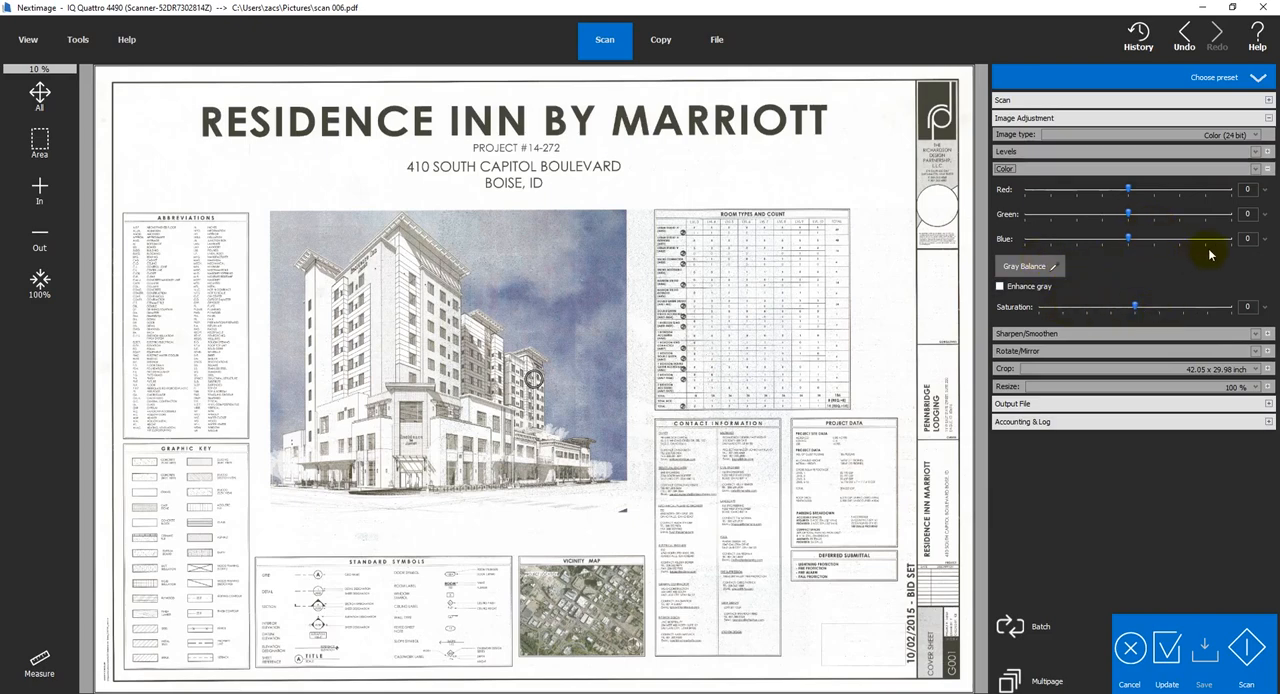
left_click(1268, 169)
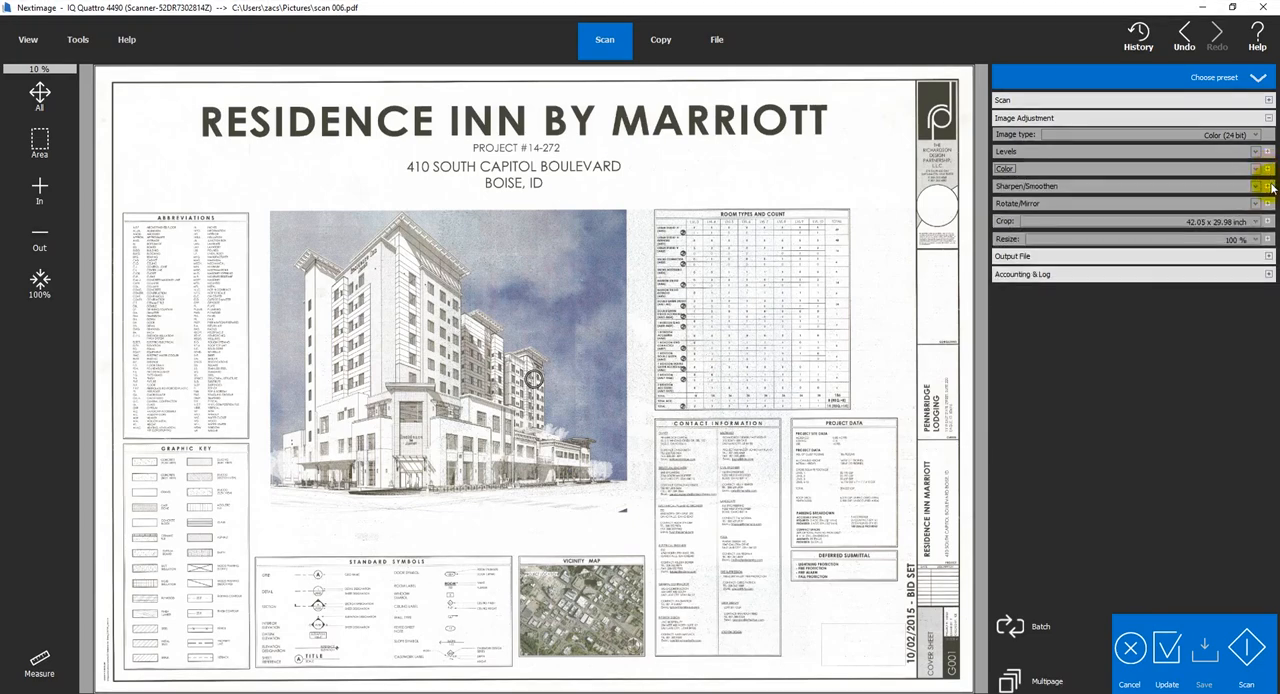
left_click(1268, 186)
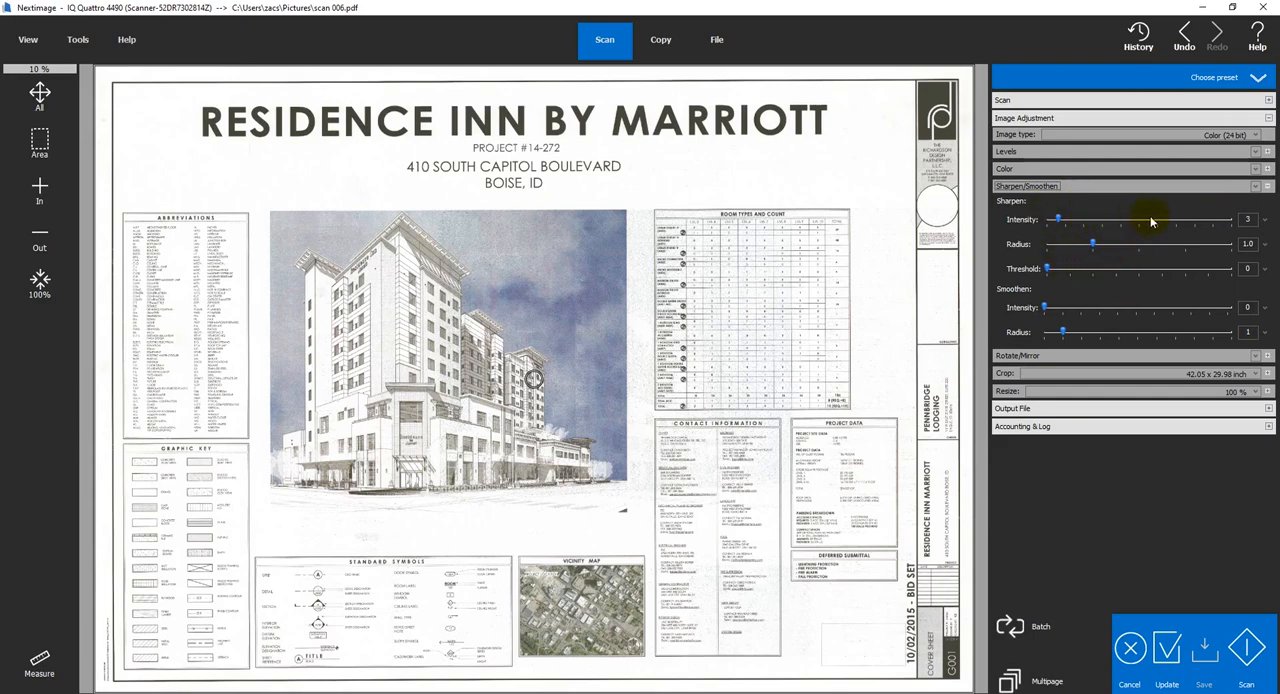
left_click(1267, 186)
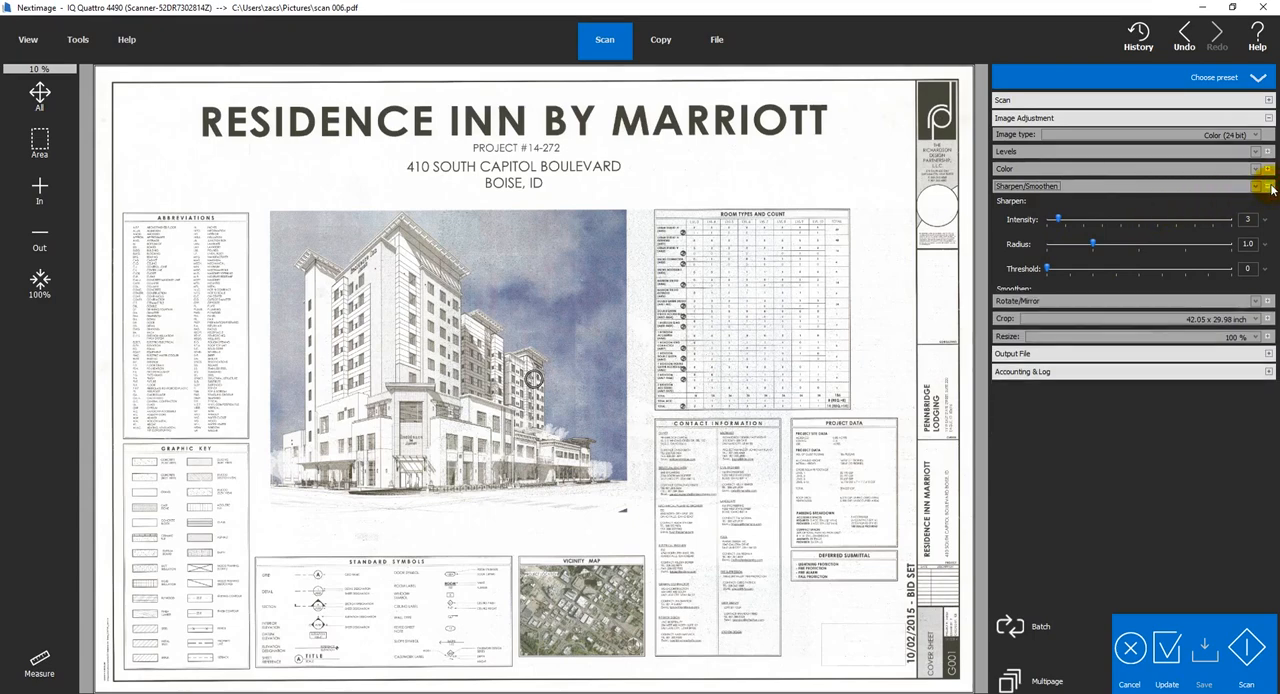
Examine the Rotate/Mirror settings, including the rotation angle and the automatic and manual alignment options, and close them
left_click(1267, 204)
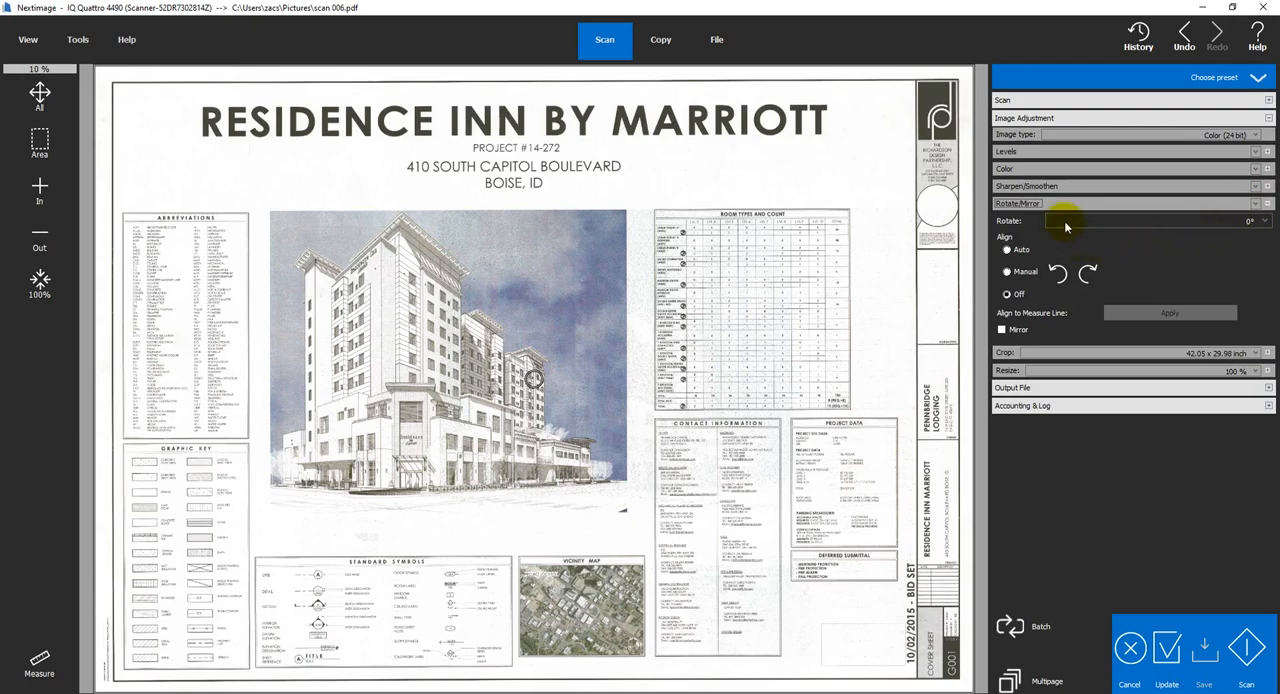
left_click(1160, 226)
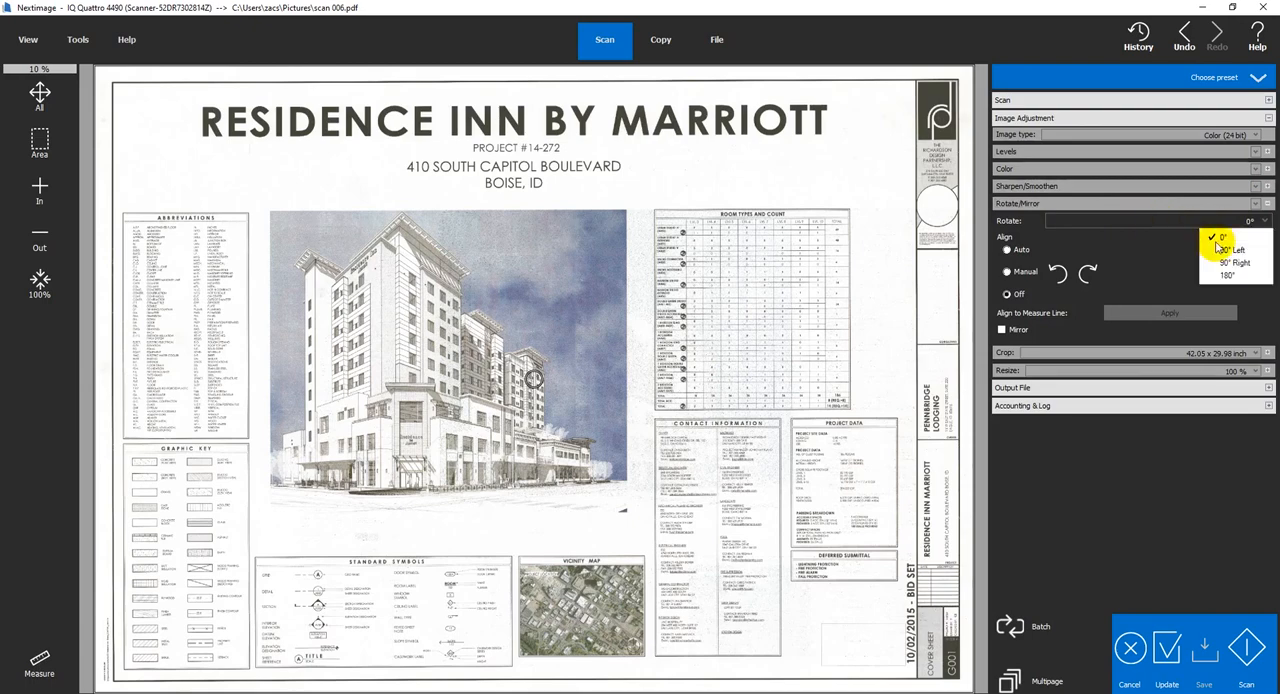
left_click(1025, 247)
left_click(1058, 272)
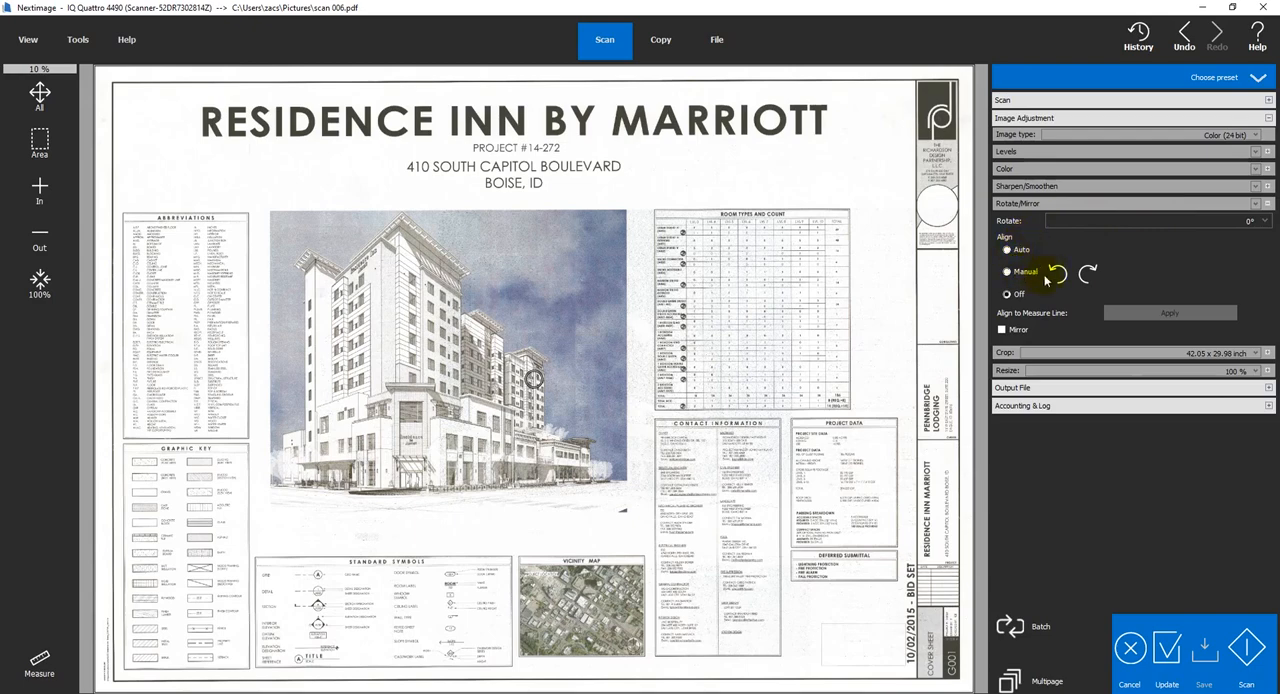
left_click(1059, 273)
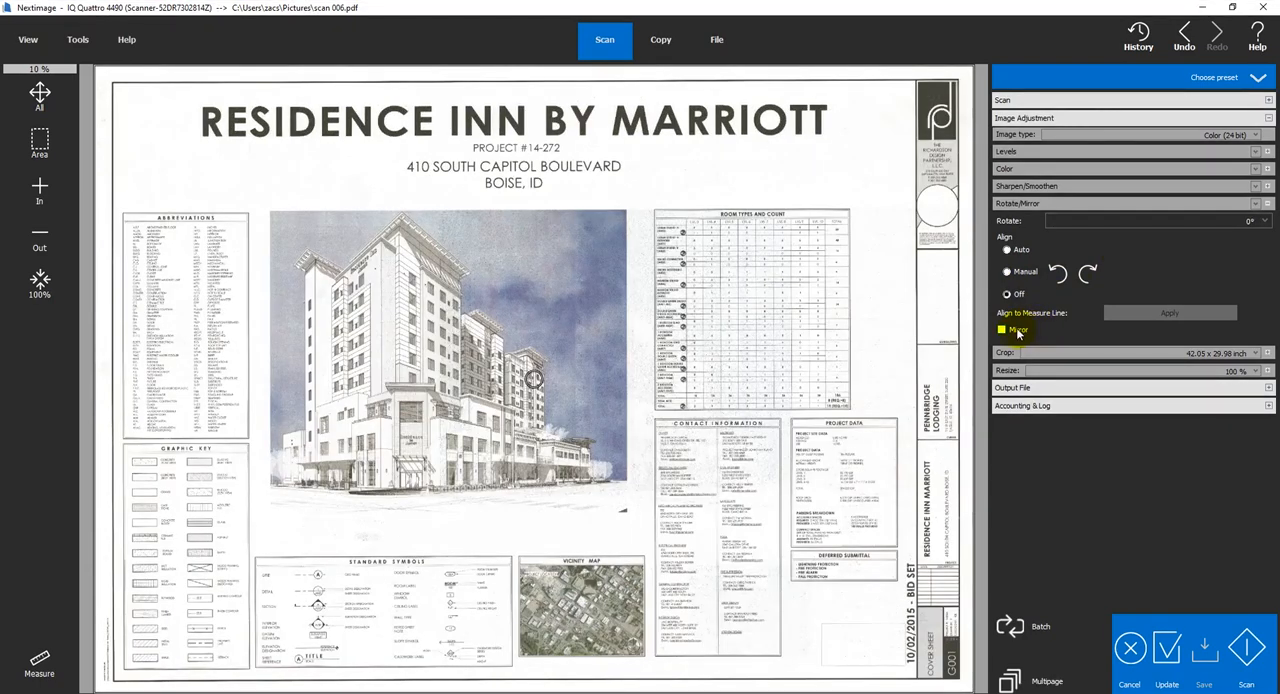
left_click(1270, 203)
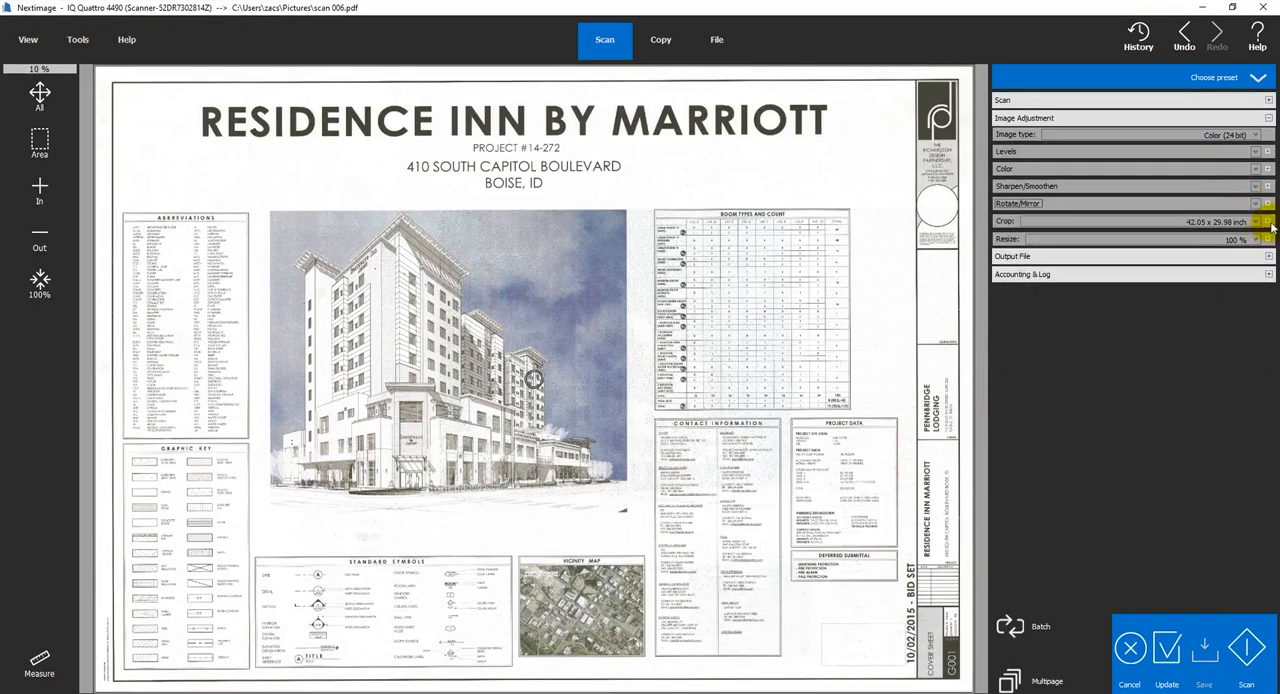
Examine the Crop width and length settings and the Resize scale and fixed size settings, closing each one after viewing
left_click(1268, 221)
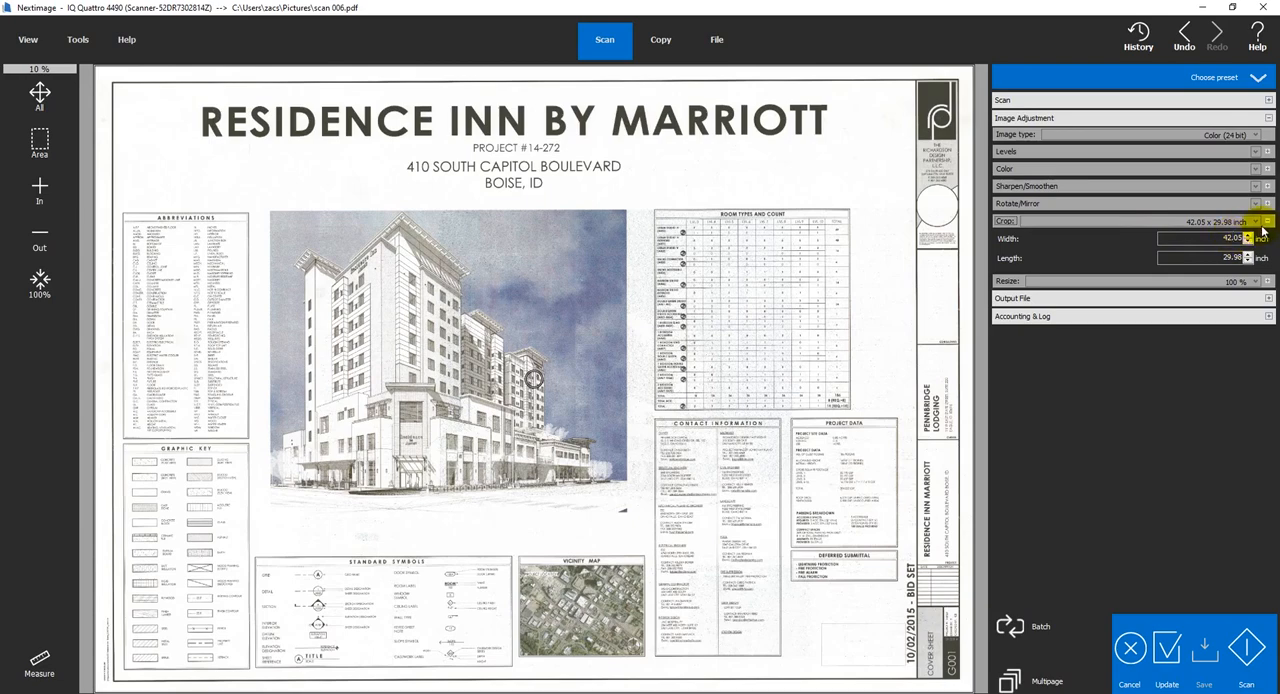
left_click(1268, 221)
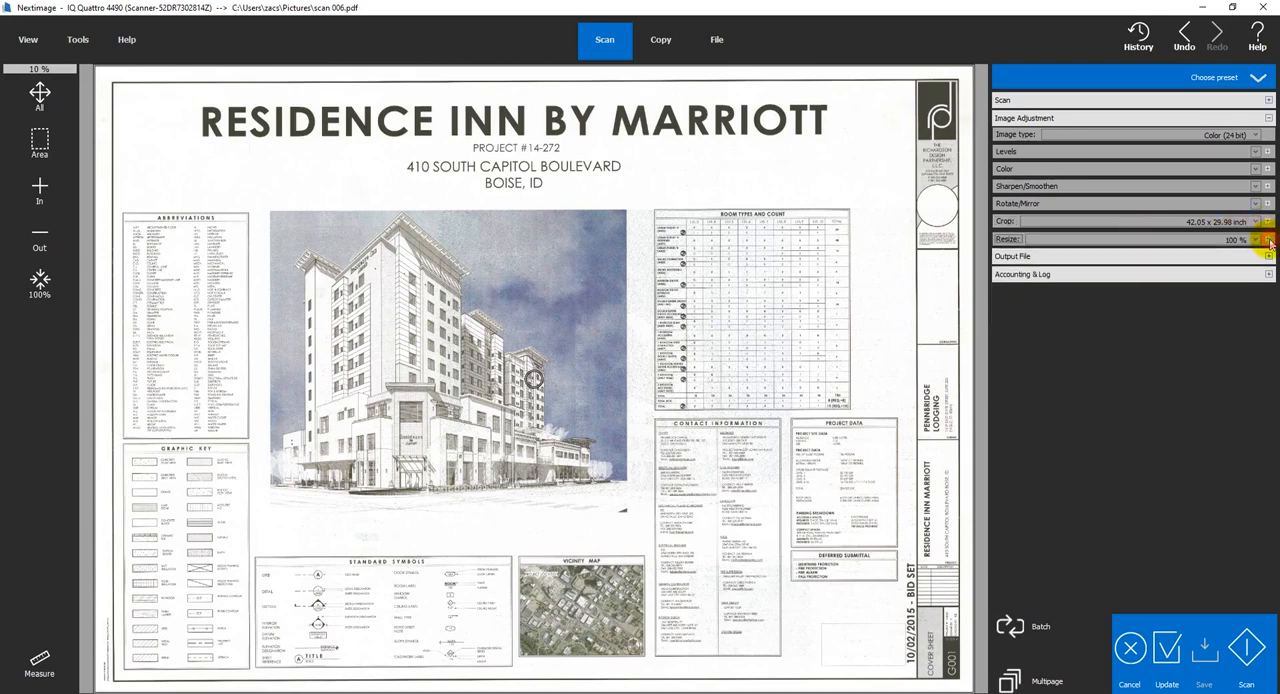
left_click(1269, 241)
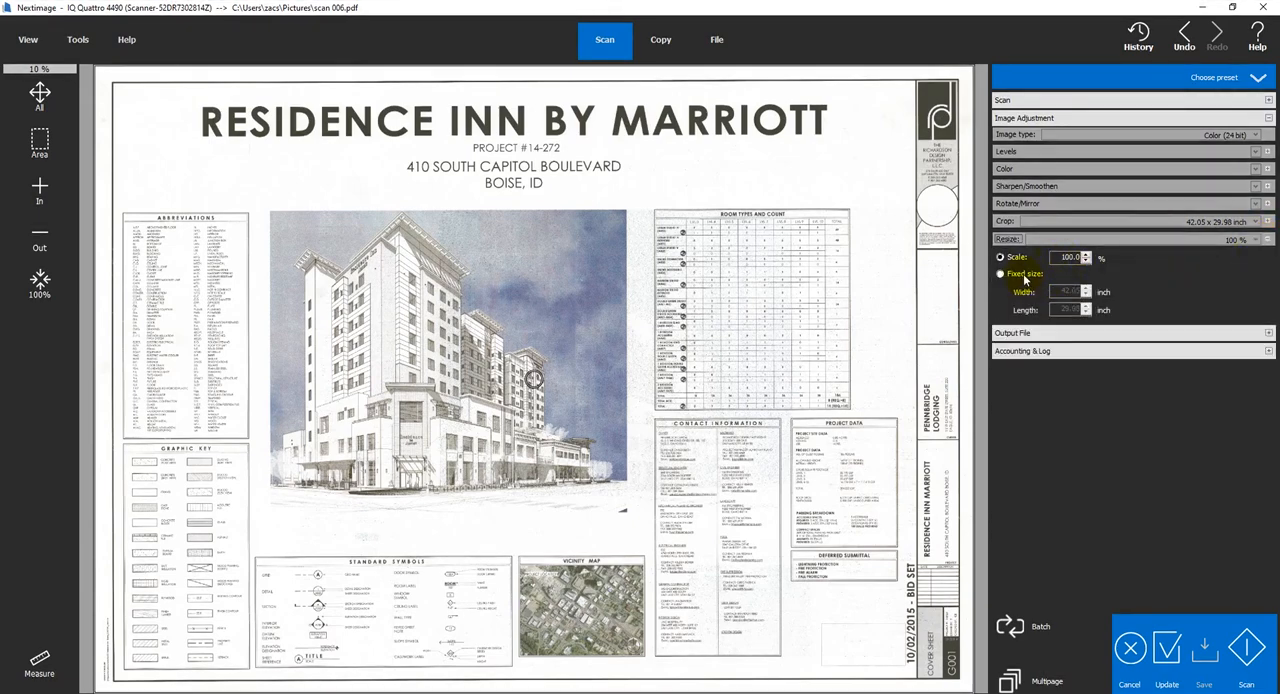
left_click(1268, 242)
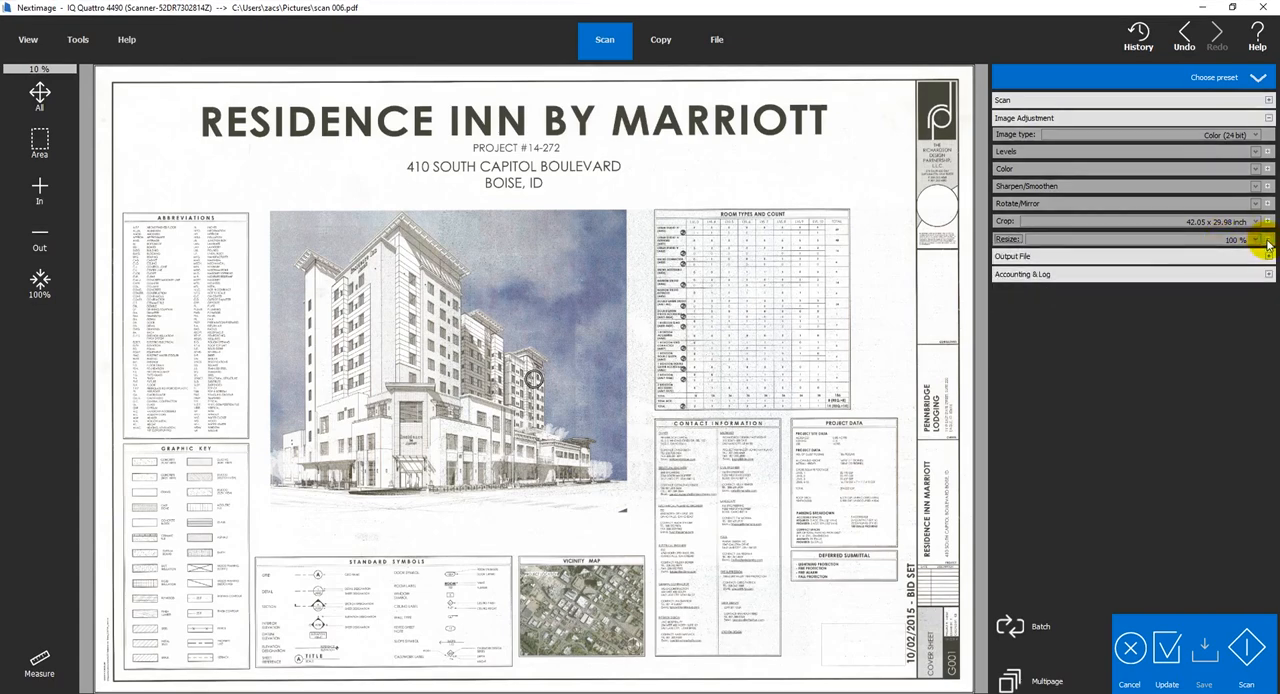
Zoom in on the area between the building picture and the room types table, and return to the whole-page view
left_click(39, 138)
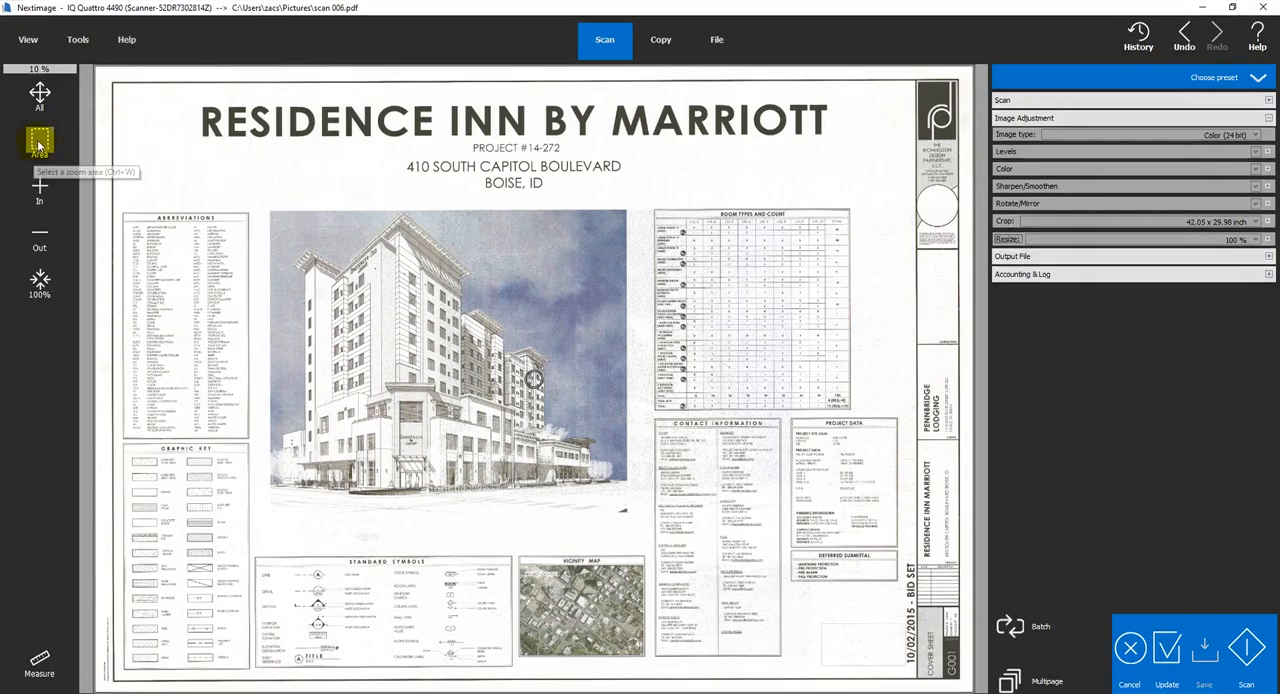
left_click_drag(443, 197, 766, 438)
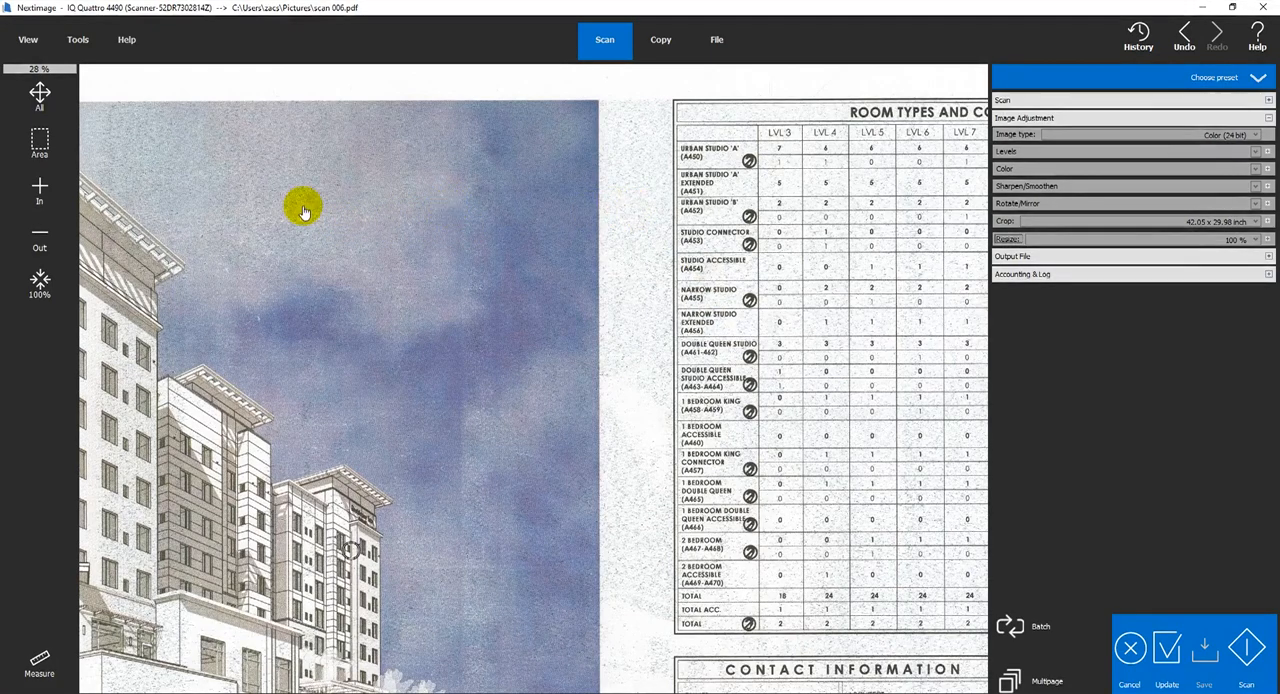
left_click(41, 98)
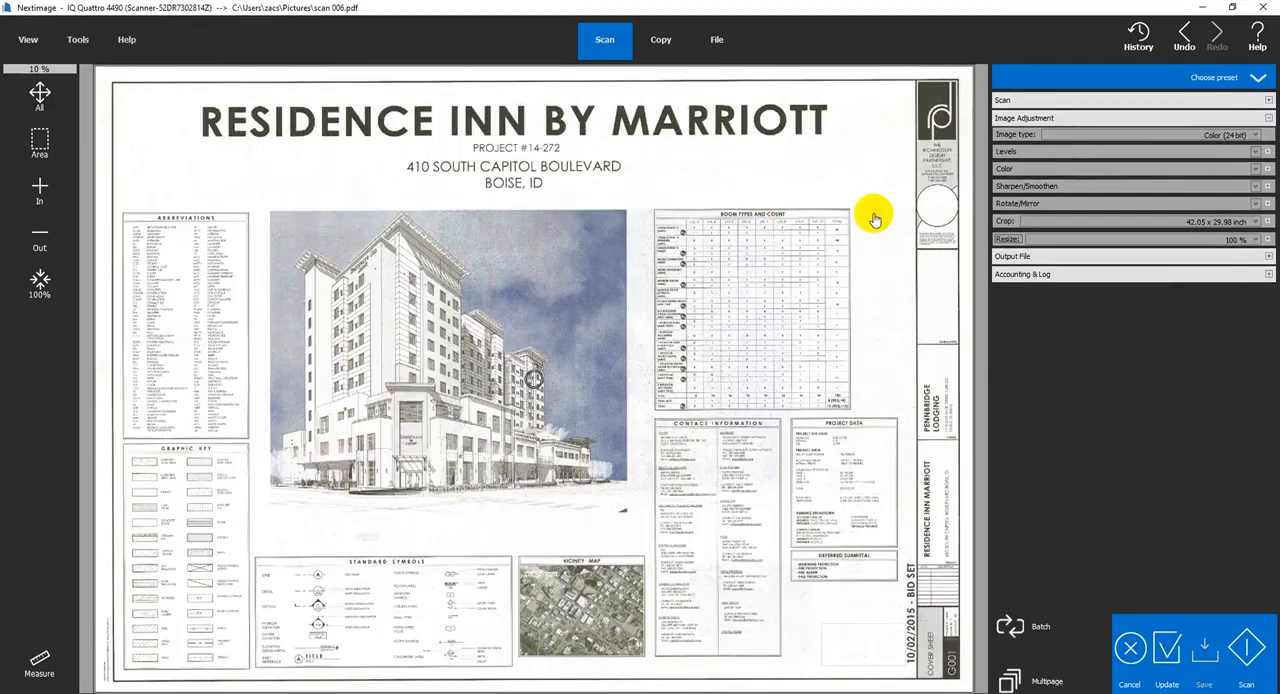